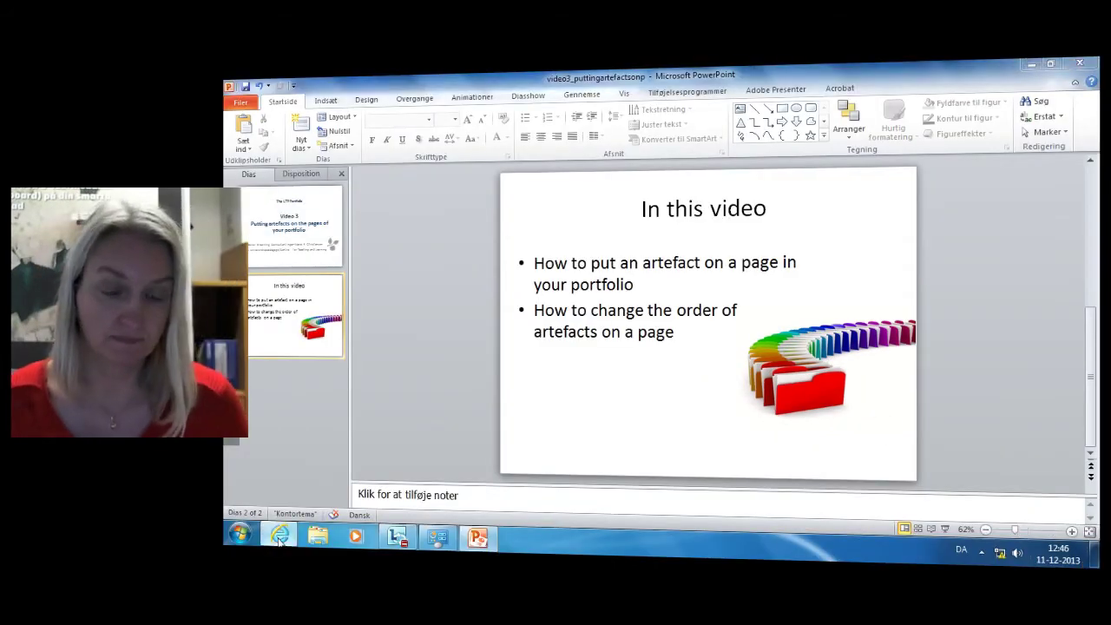
Switch from the PowerPoint slides to the Blackboard Learn browser window.
key(alt+Tab)
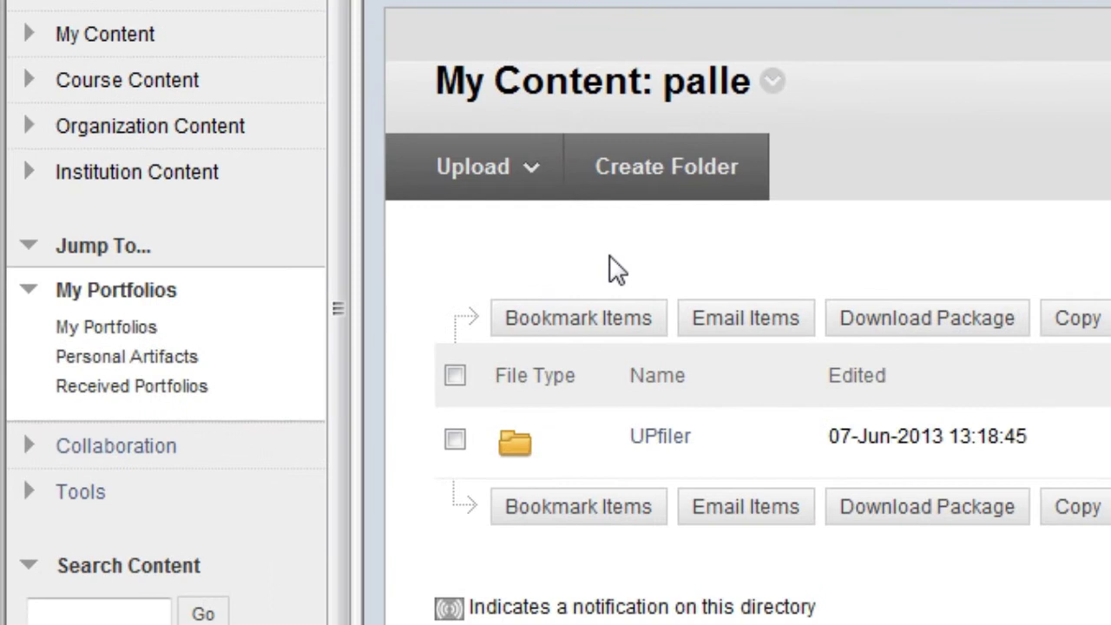
From My Portfolios, choose Edit for My DEMO LTP Portfolio.
click(131, 341)
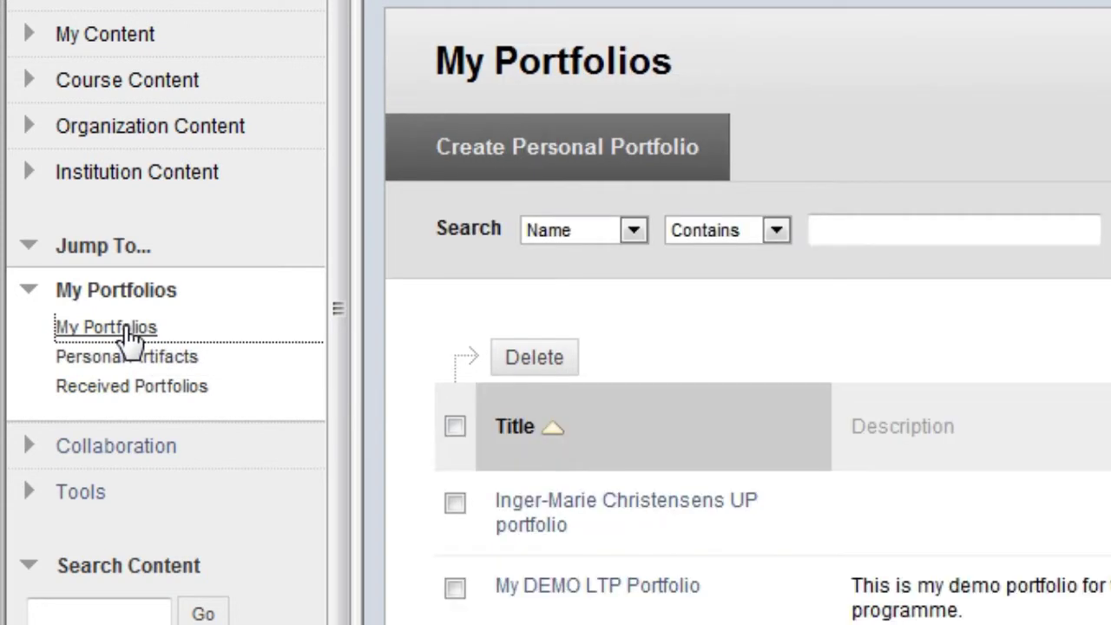
scroll(816, 516, down, 2)
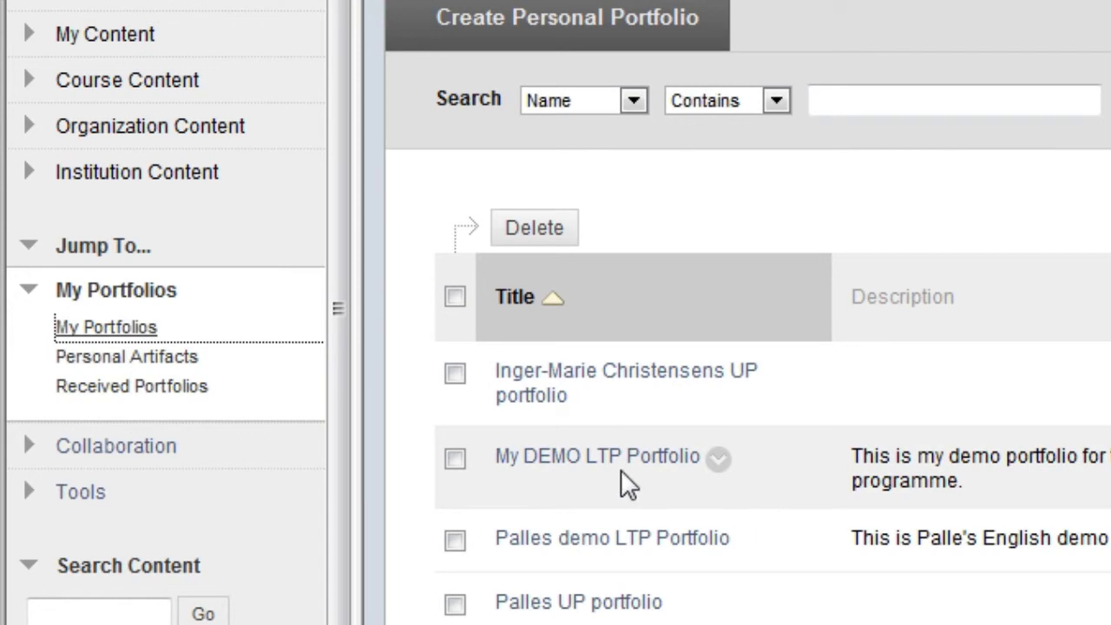
click(717, 464)
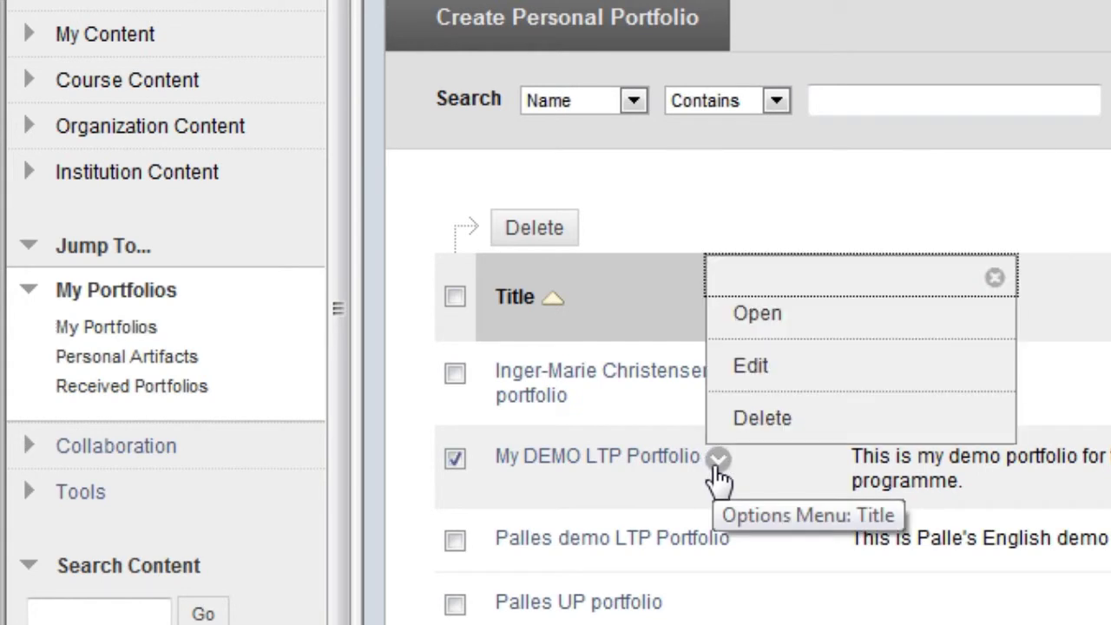
click(812, 382)
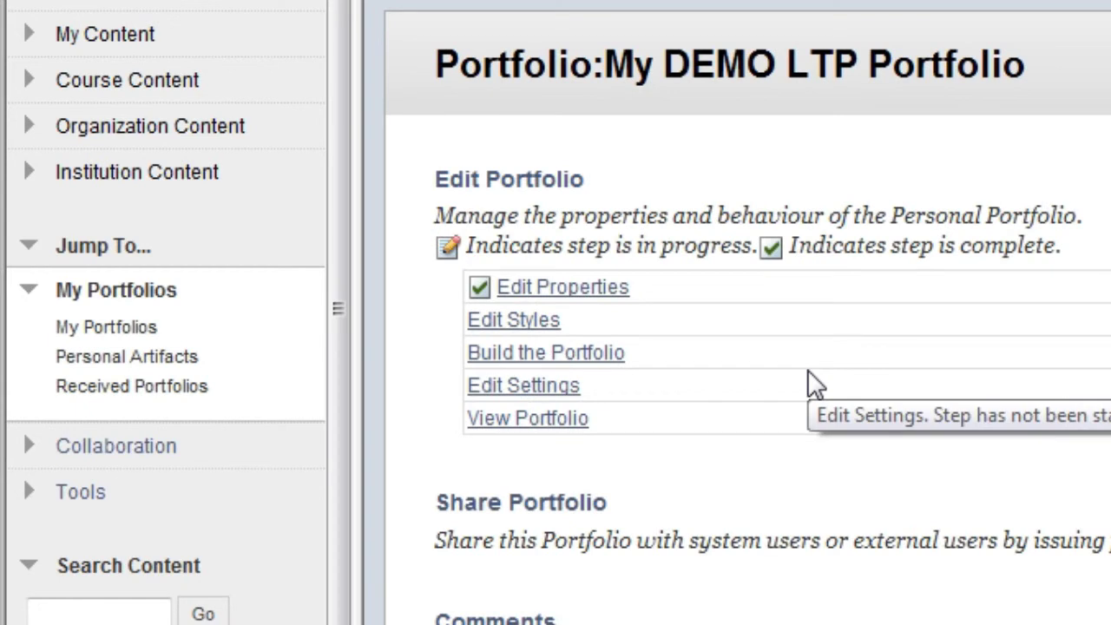
Open Build the Portfolio and scroll to the Portrait and Teaching CV pages.
click(606, 362)
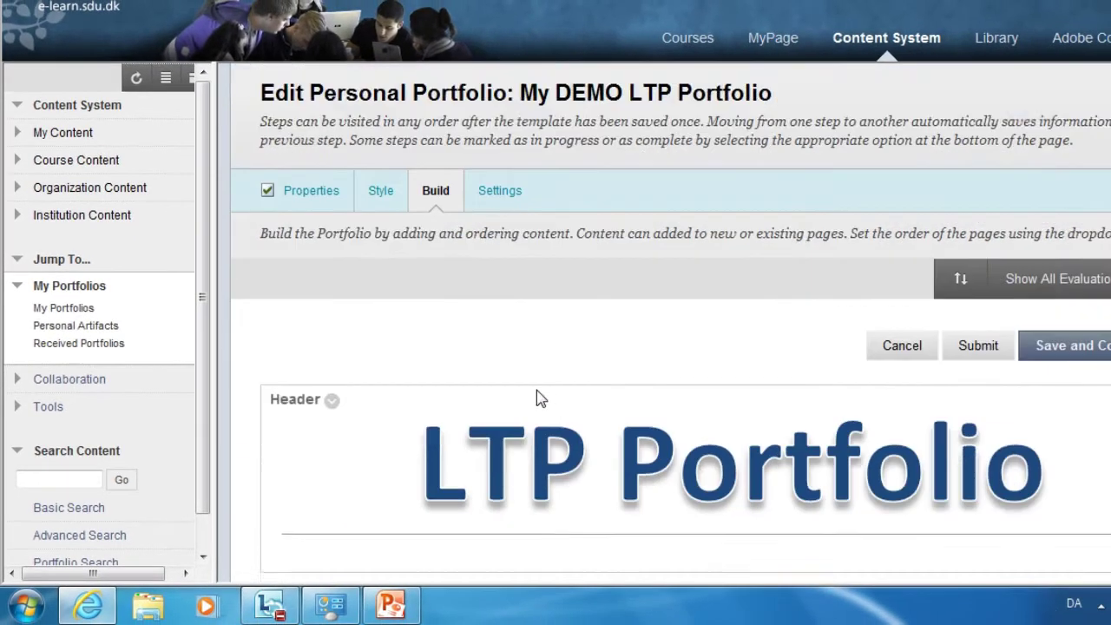
scroll(537, 390, down, 5)
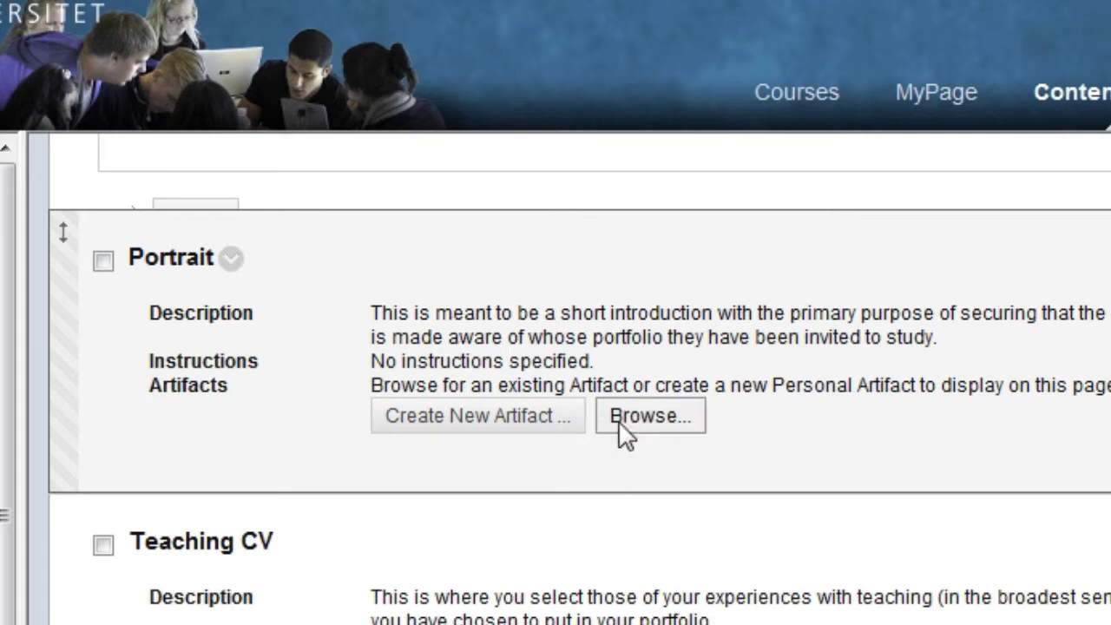
Browse artifacts for the Portrait page, searching by Name contains 'portrait'.
click(662, 420)
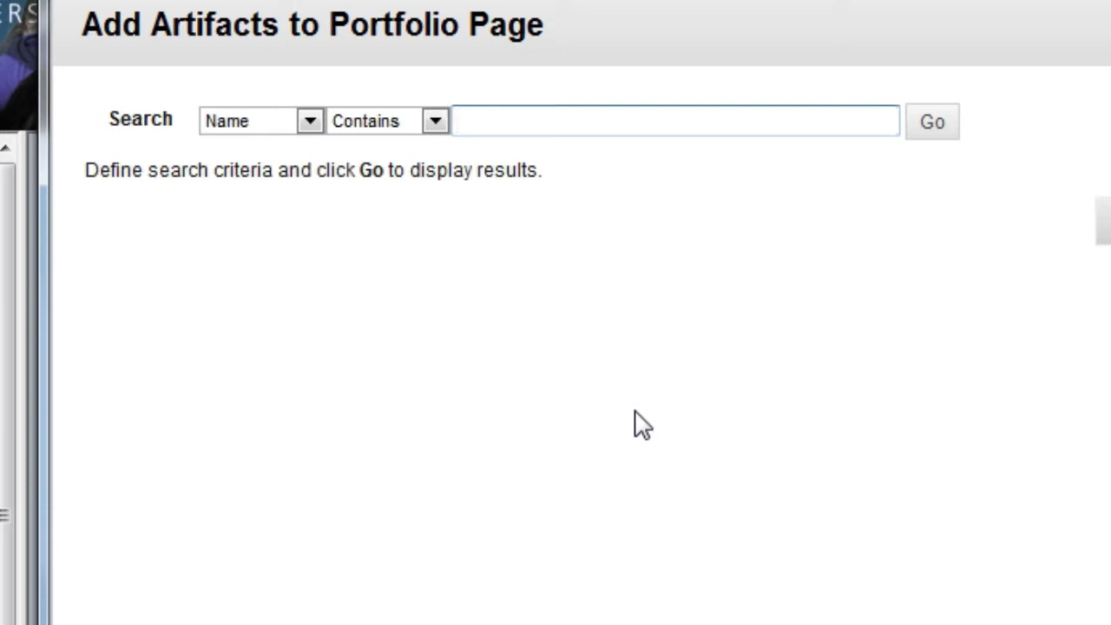
key(shift+Tab)
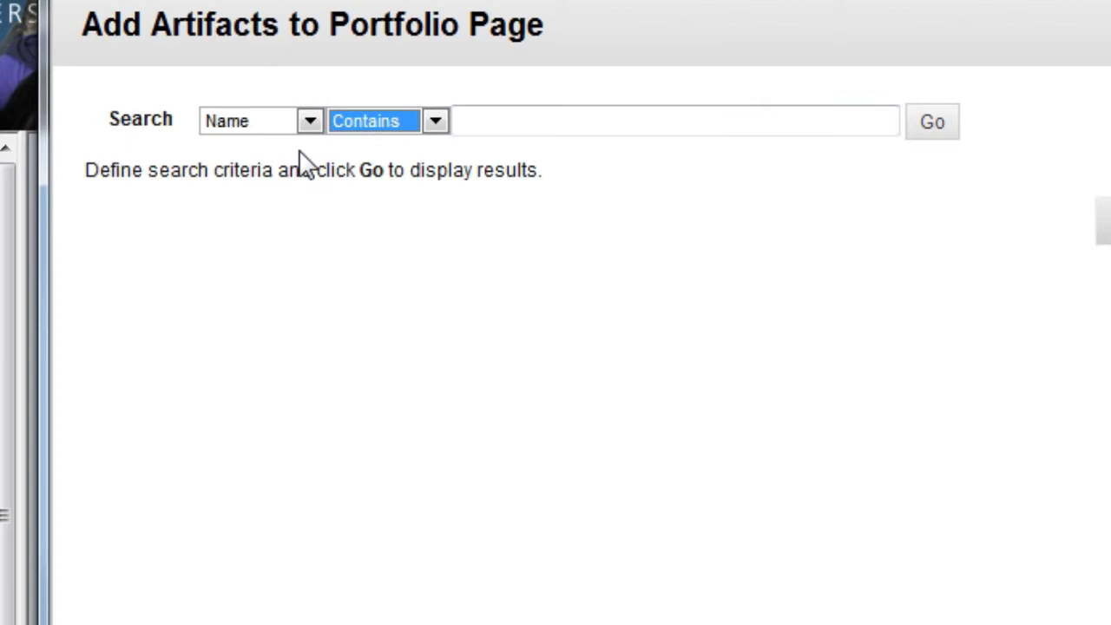
click(311, 124)
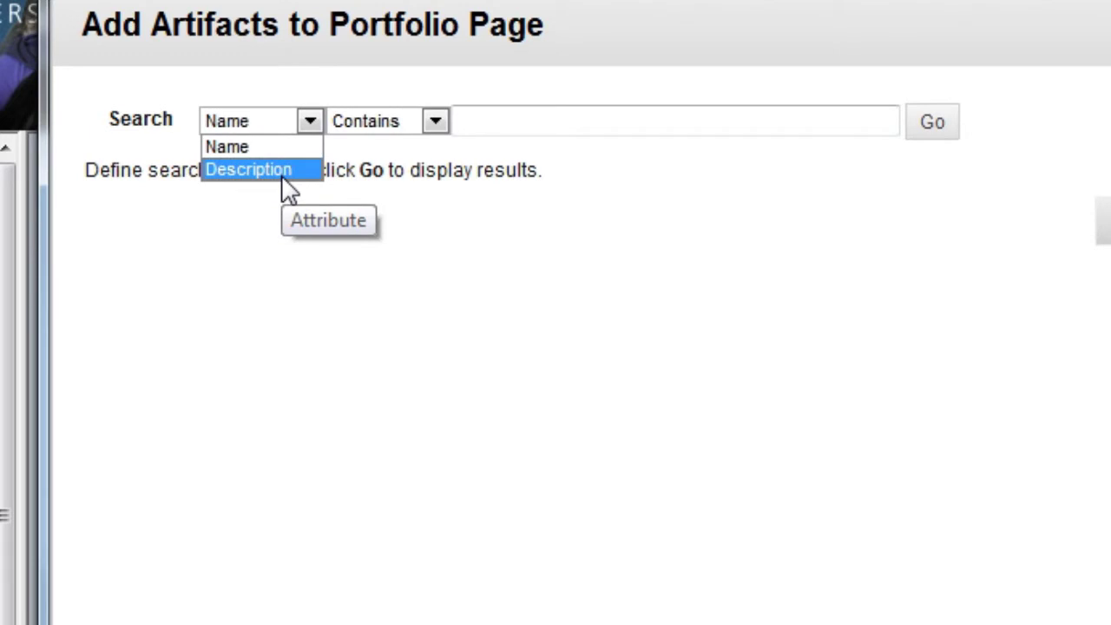
click(435, 130)
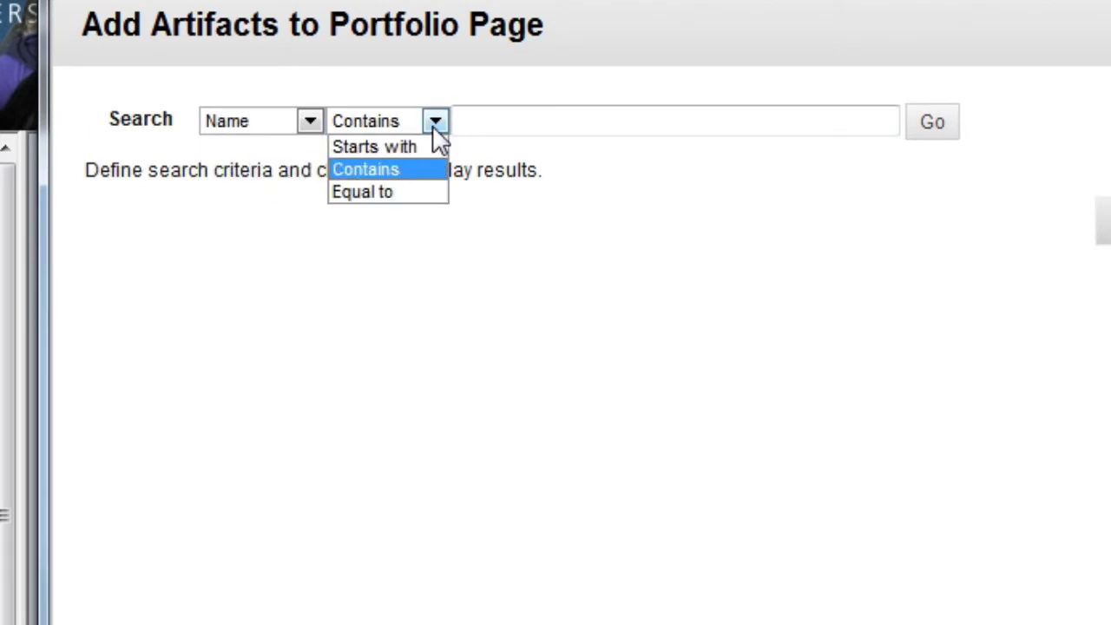
click(415, 170)
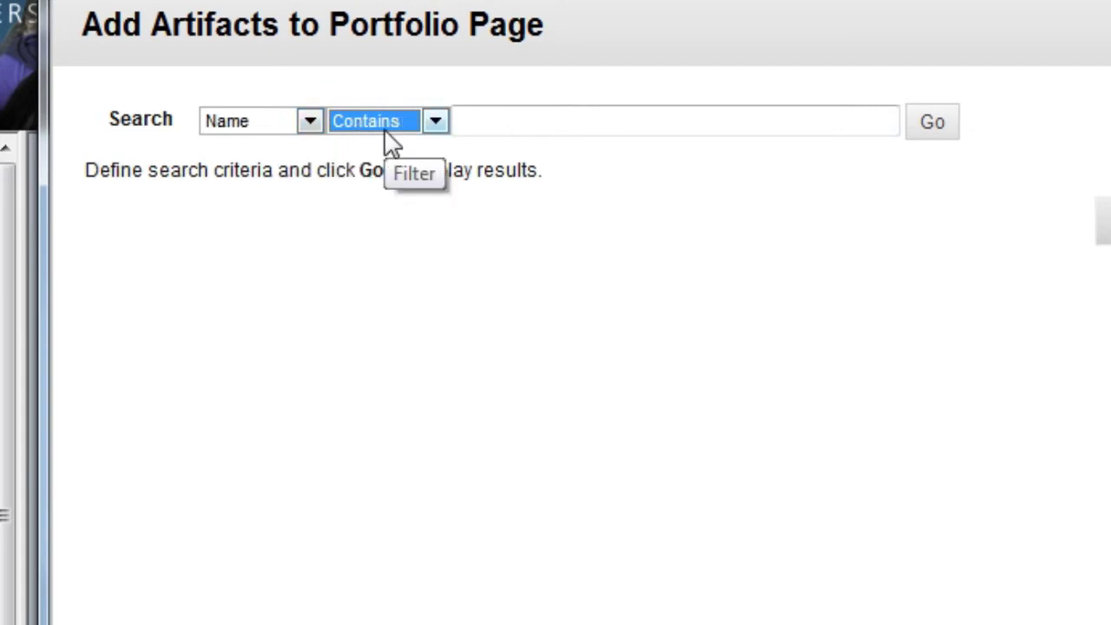
click(534, 118)
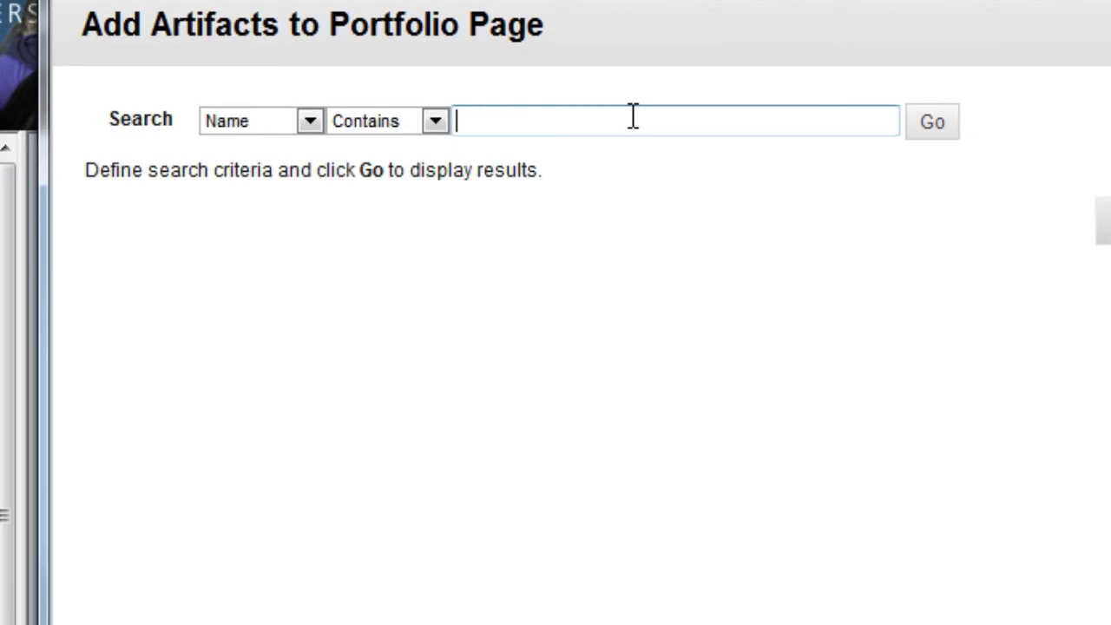
text(portrait)
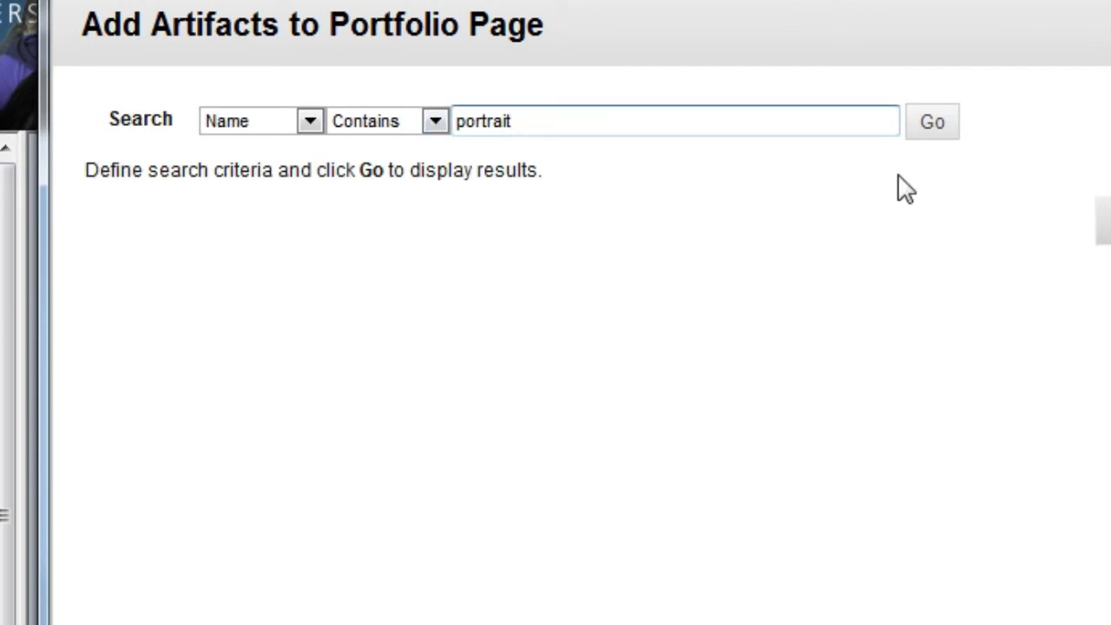
Add the LTP presentation Portrait artifact to the Portrait page.
click(934, 136)
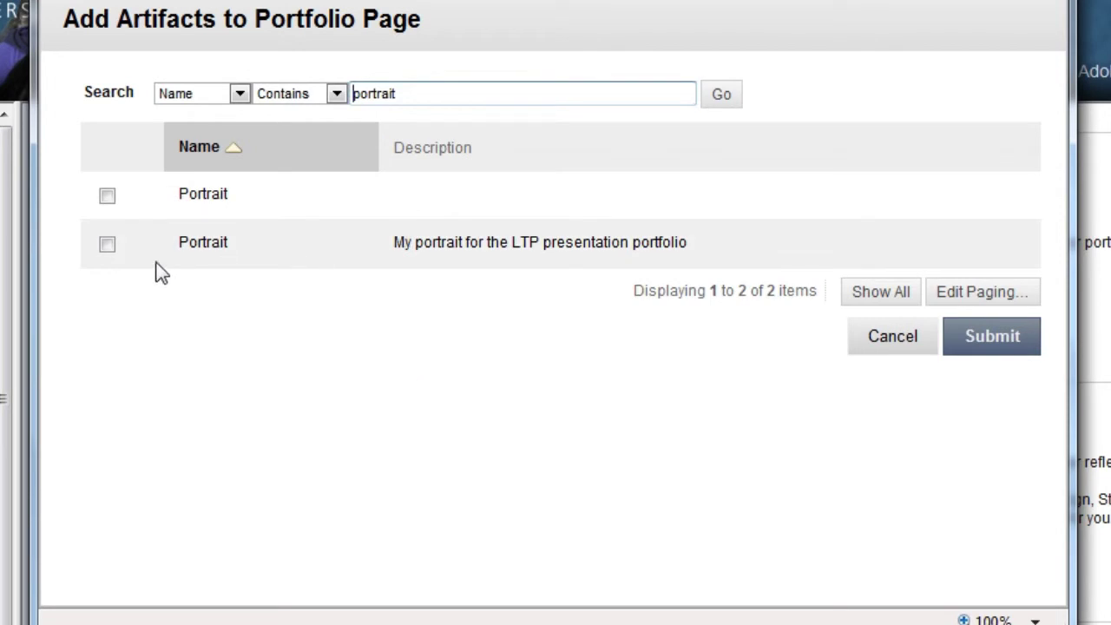
click(108, 245)
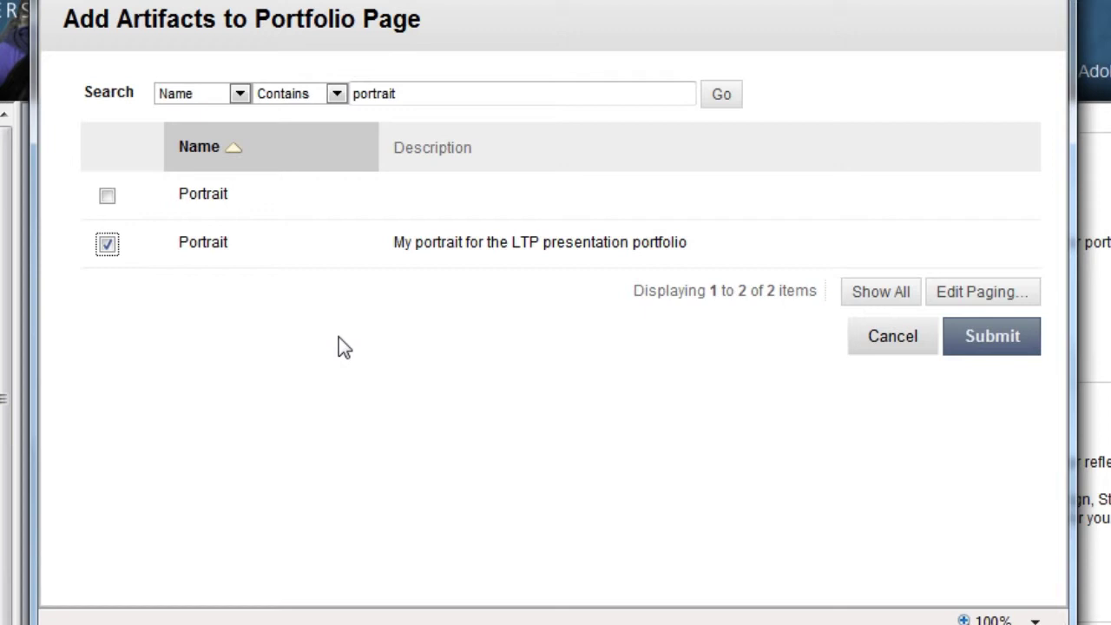
click(998, 335)
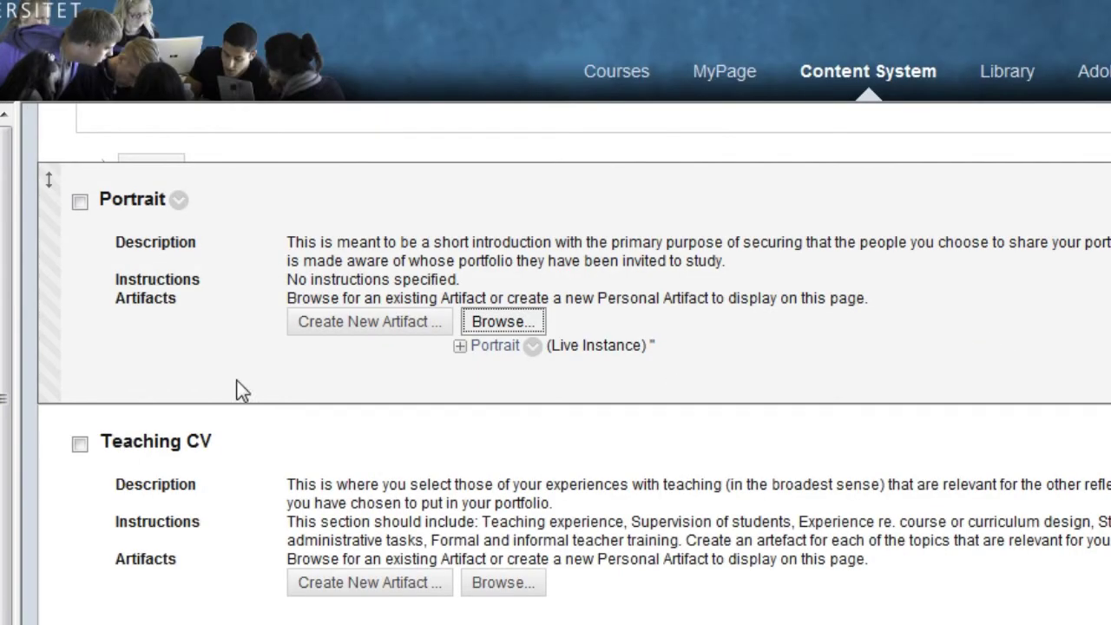
Browse artifacts for the Teaching CV page and search for 'teaching'.
scroll(172, 359, down, 1)
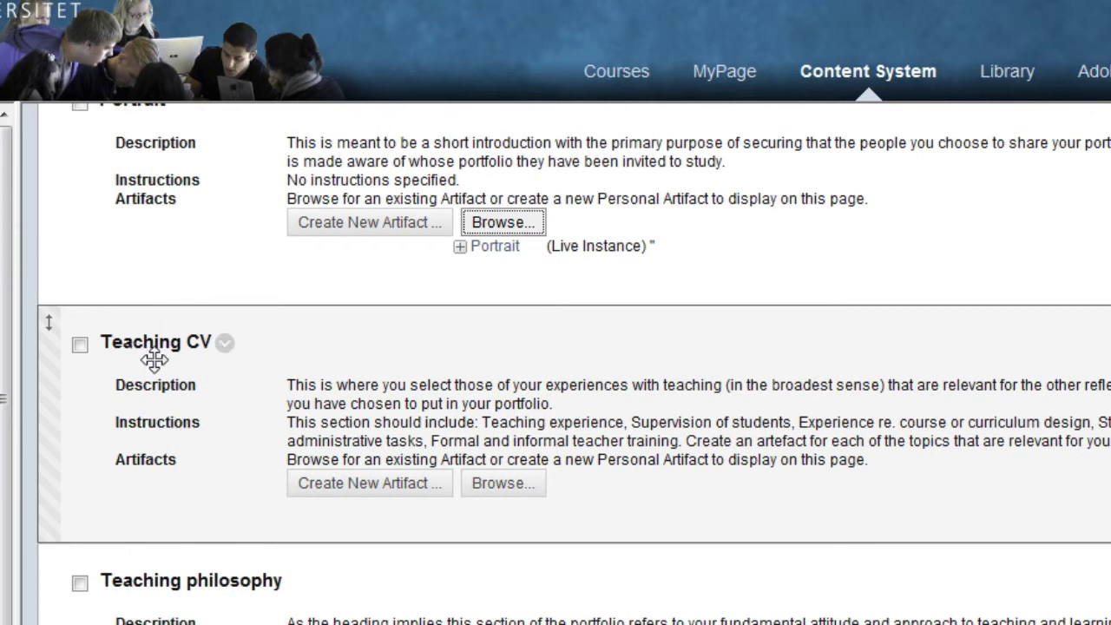
scroll(181, 415, down, 1)
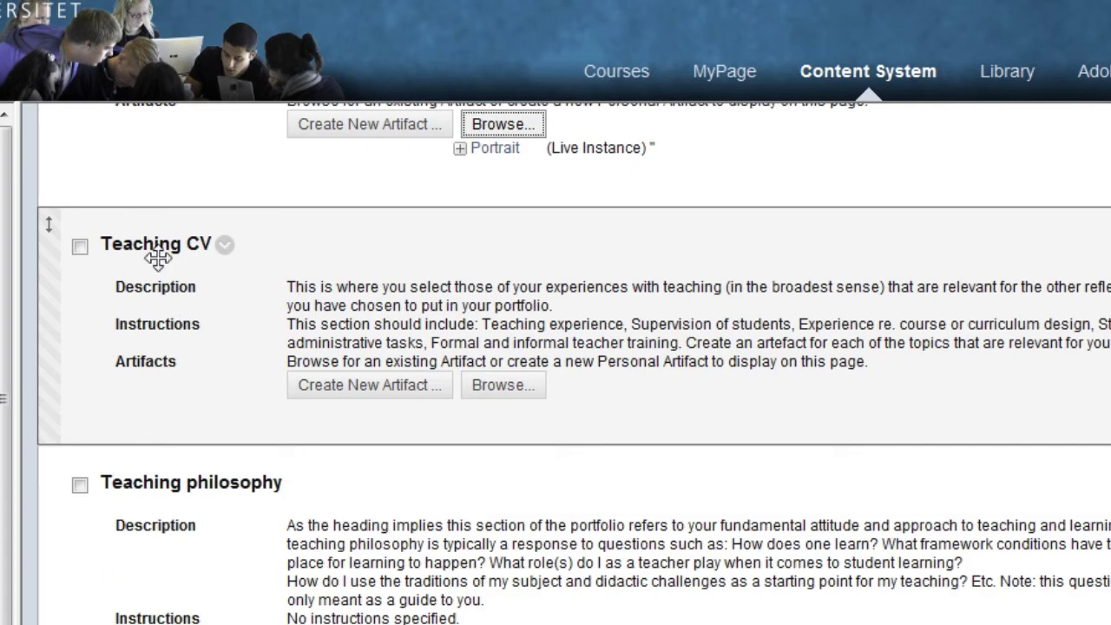
click(509, 387)
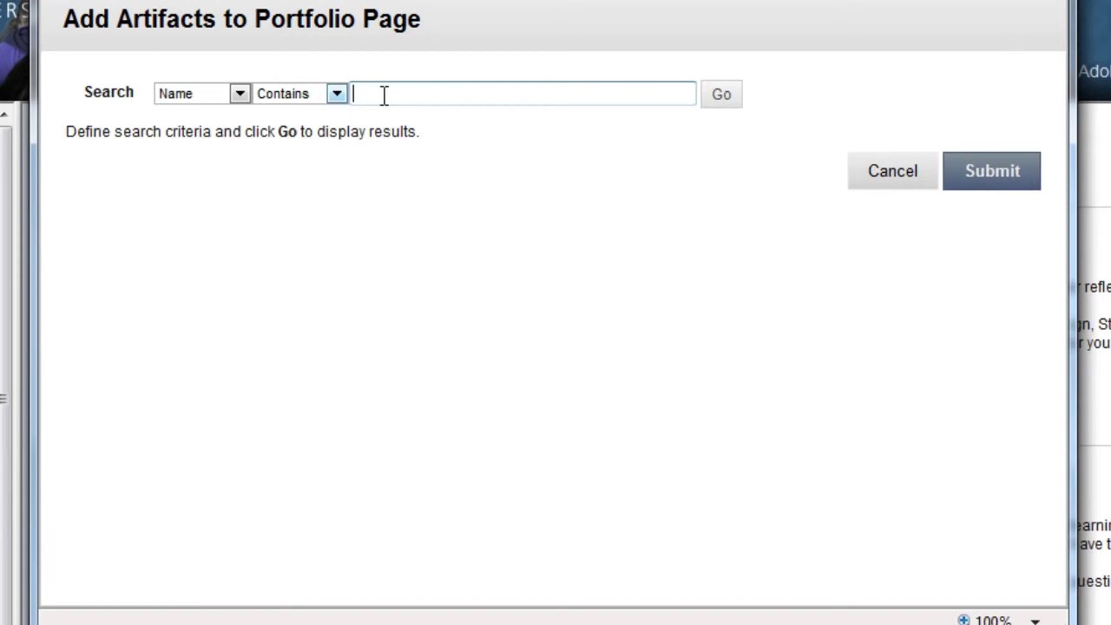
click(406, 93)
text(teaching)
click(719, 97)
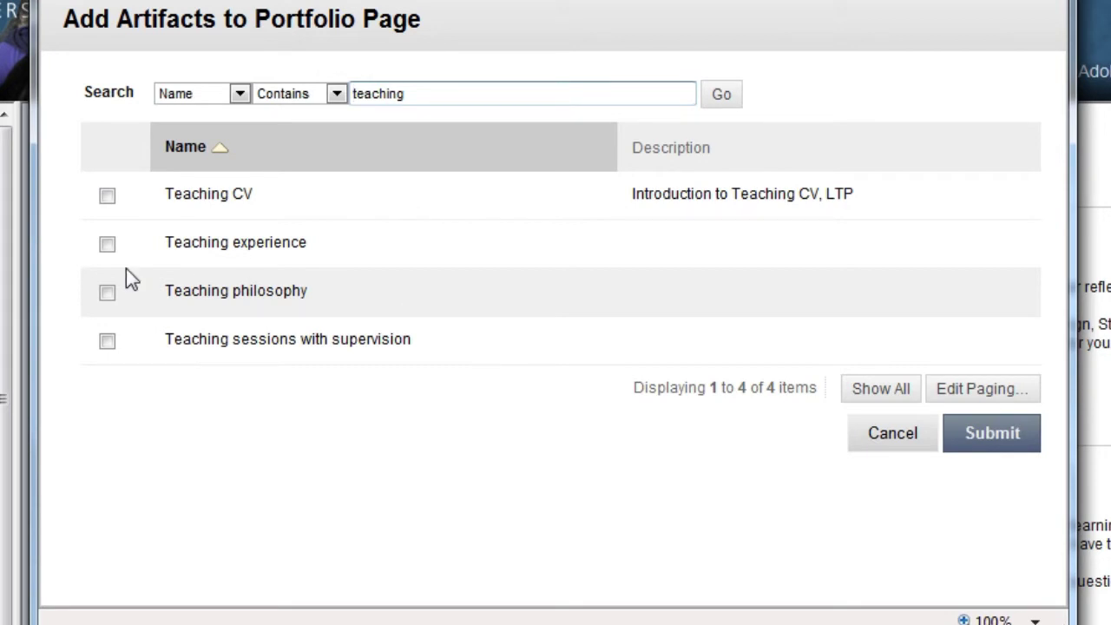
Add Teaching CV, Teaching experience and Teaching sessions with supervision to the Teaching CV page.
click(109, 197)
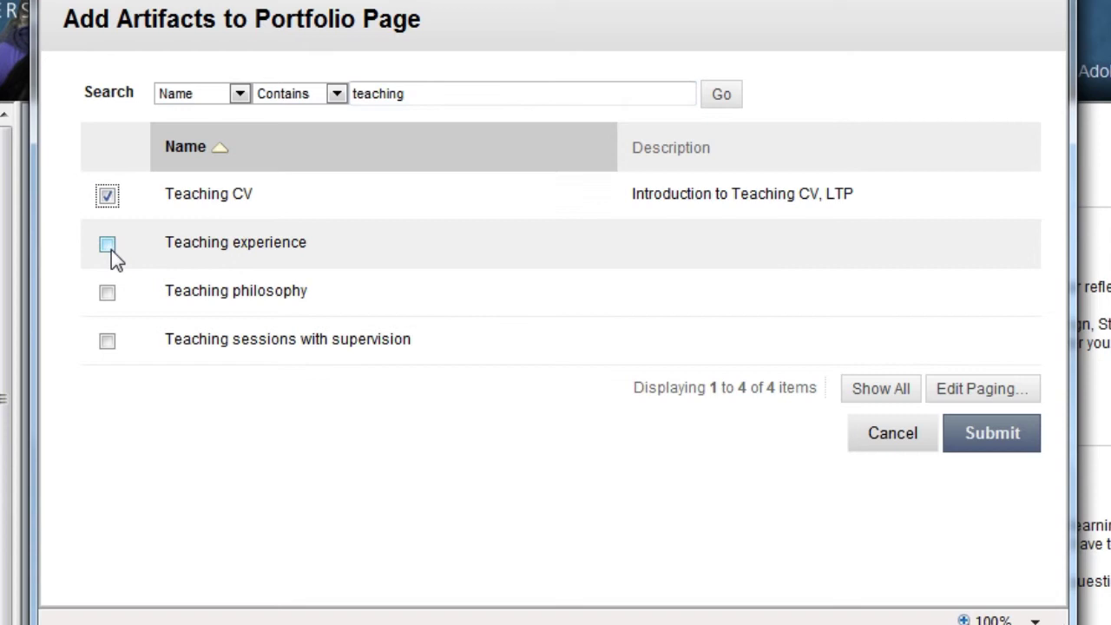
click(110, 247)
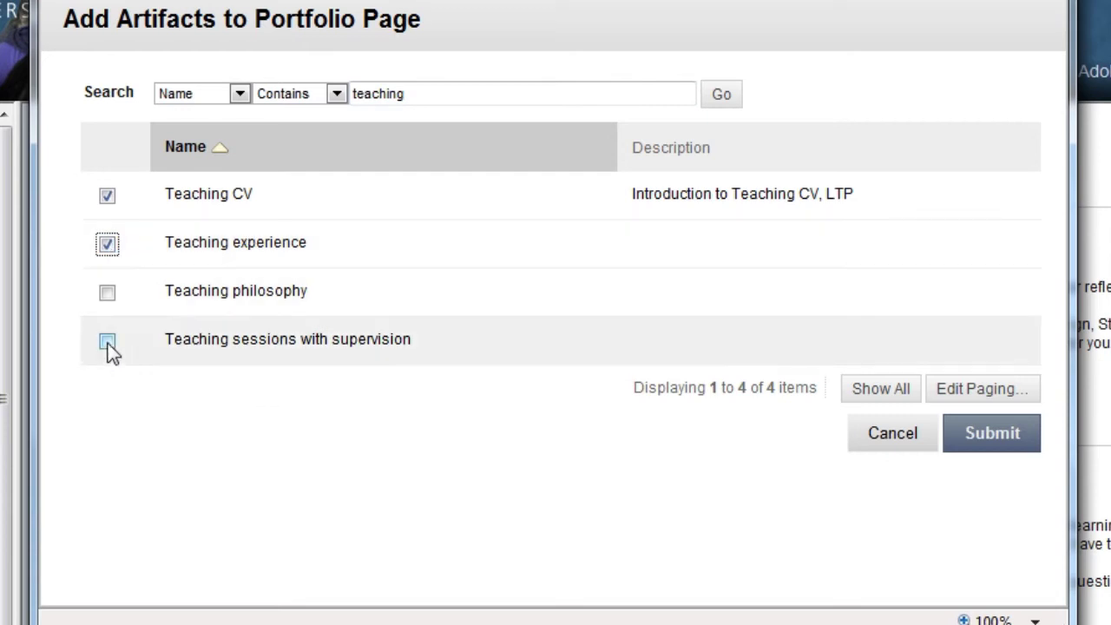
click(107, 342)
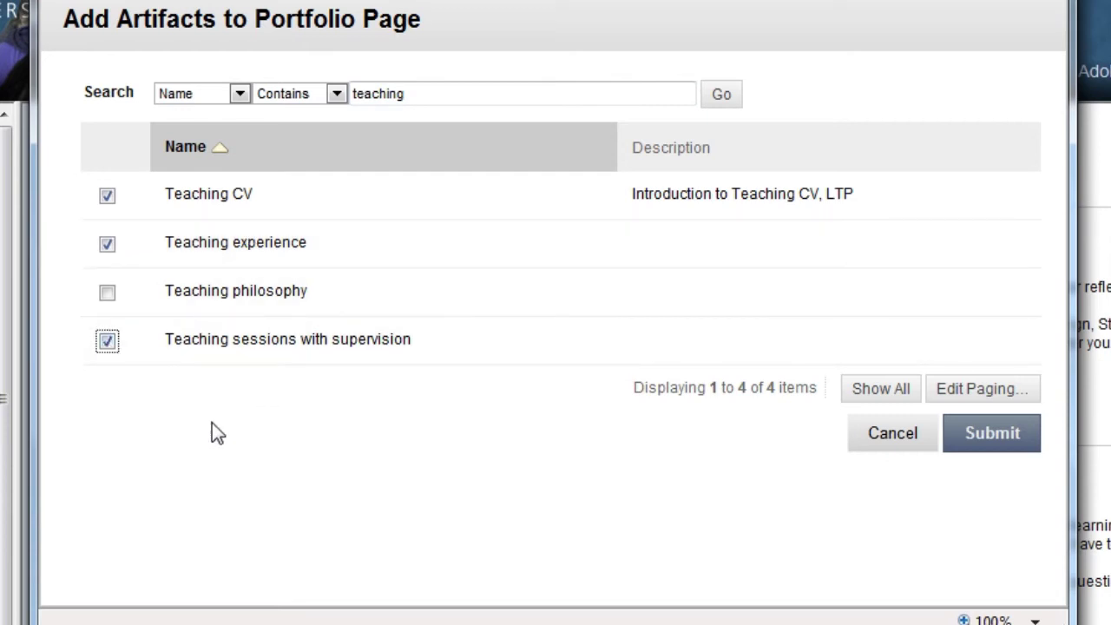
click(994, 441)
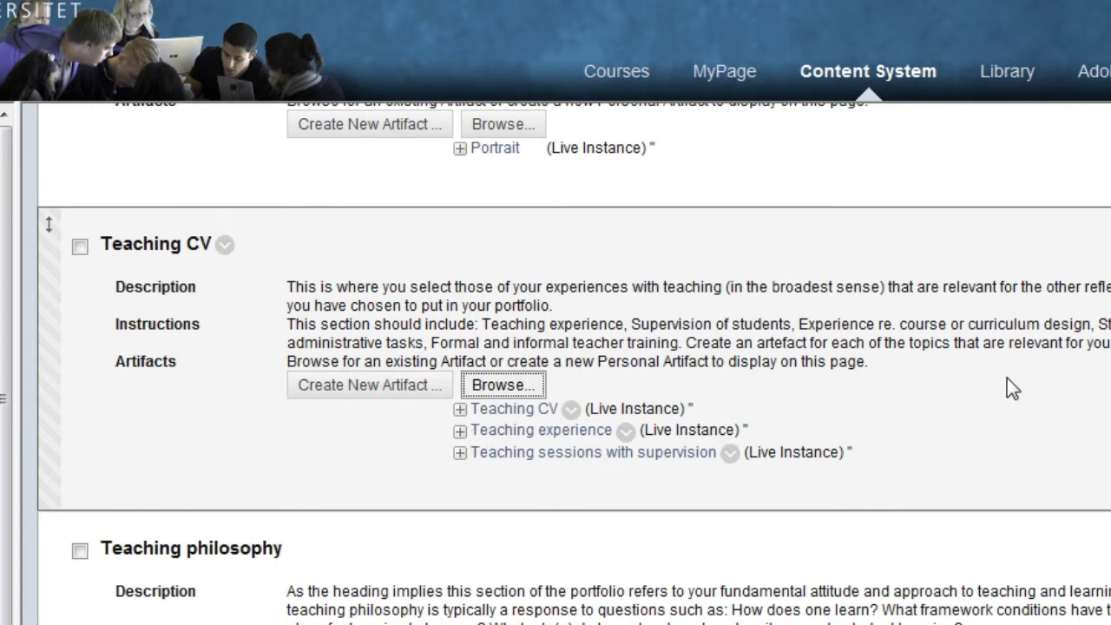
scroll(1007, 377, up, 1)
scroll(730, 475, down, 1)
scroll(729, 472, down, 1)
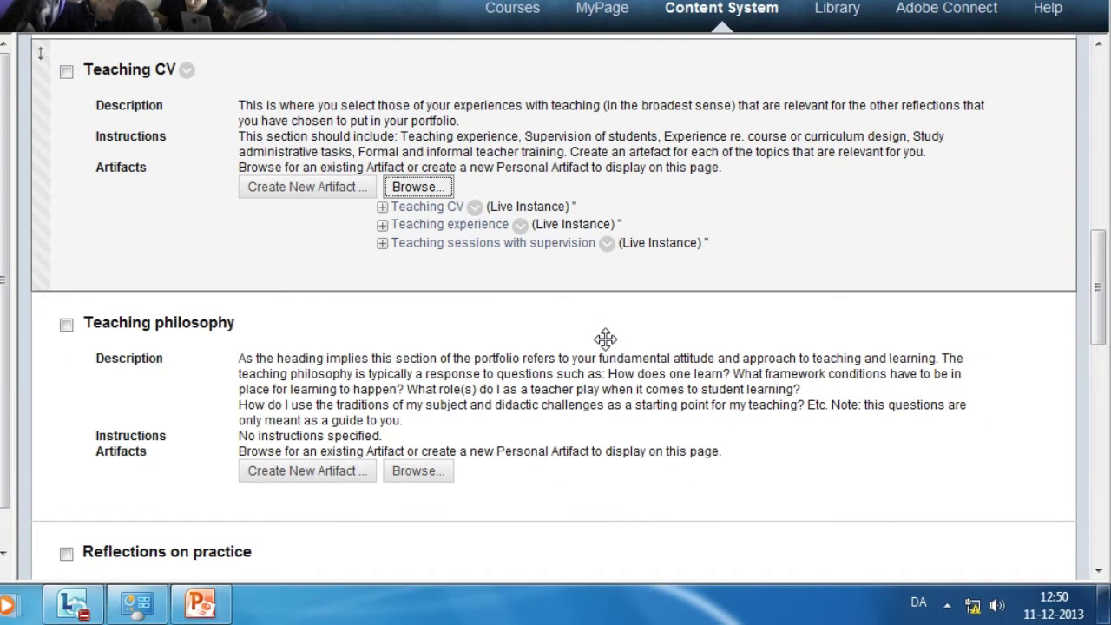
scroll(605, 339, up, 1)
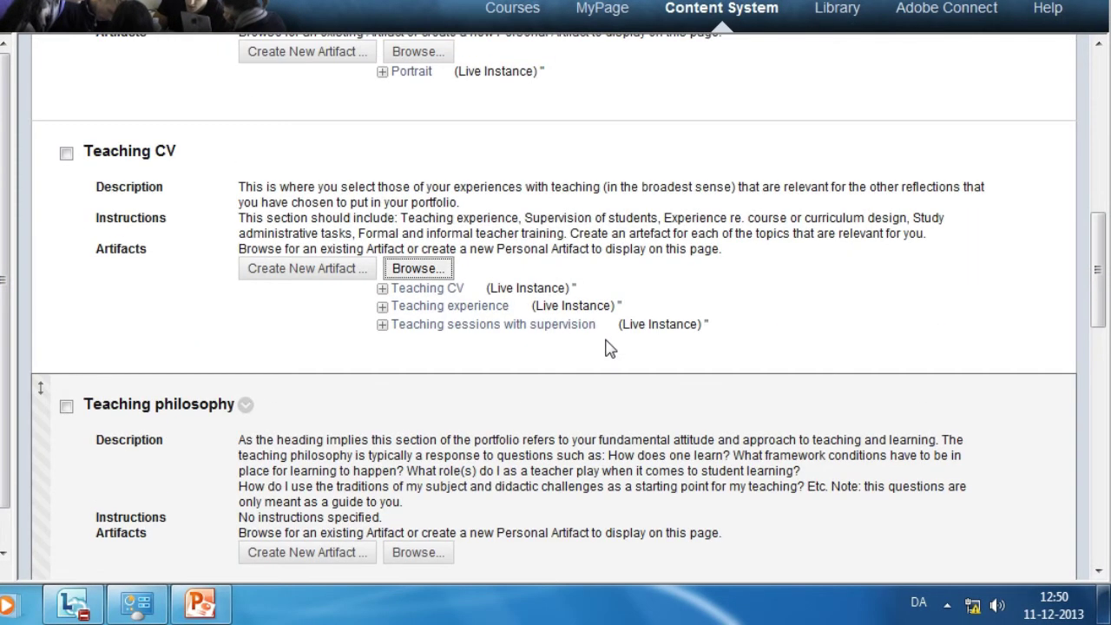
scroll(607, 343, down, 5)
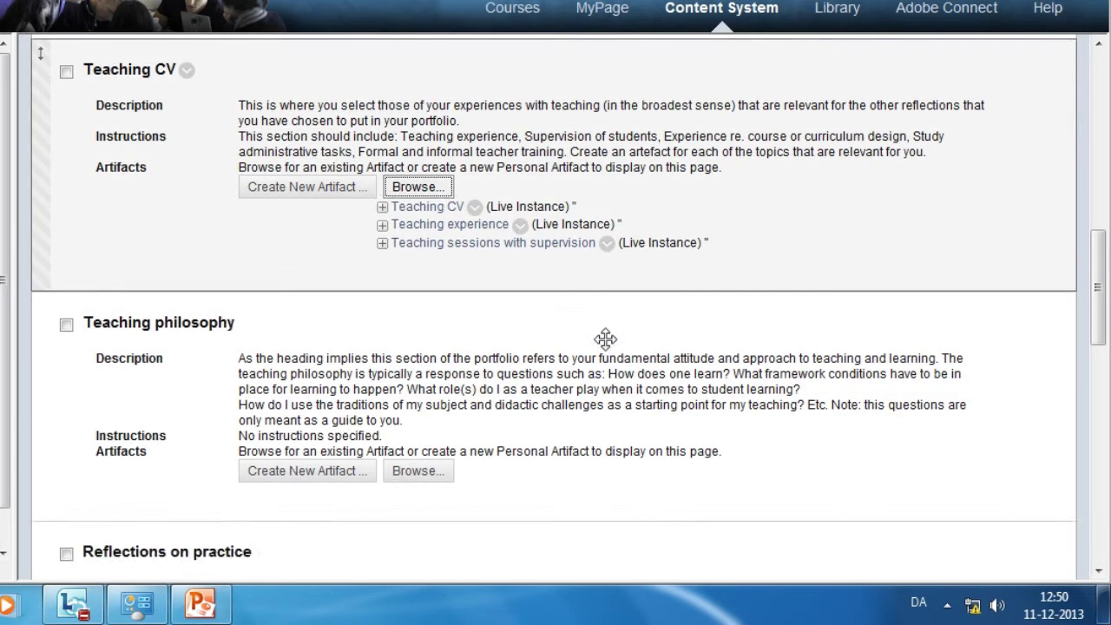
scroll(608, 347, down, 7)
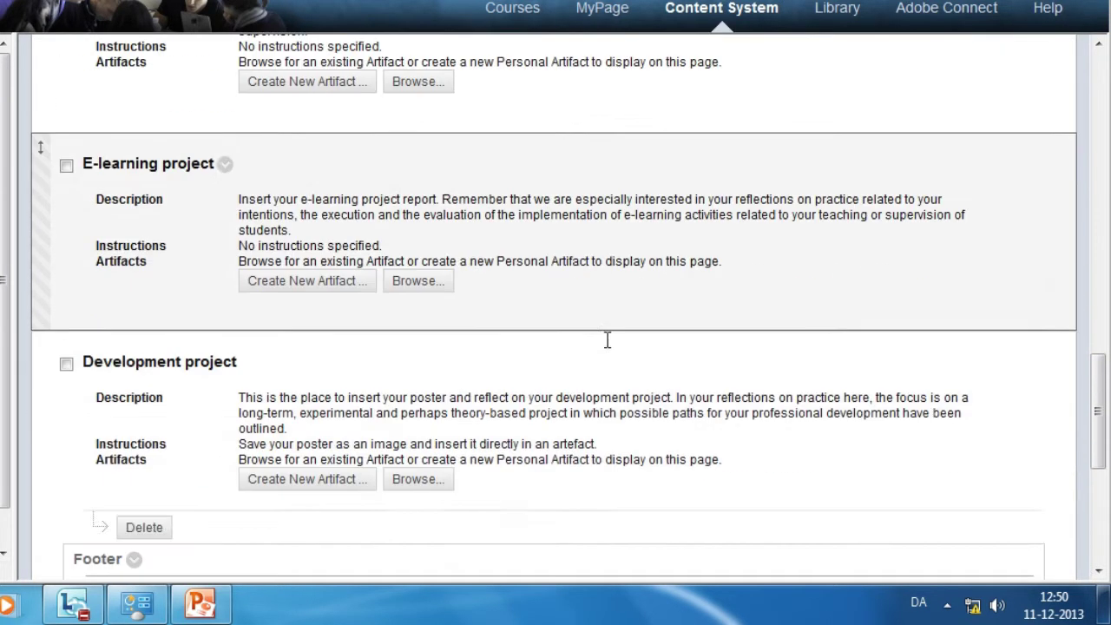
scroll(607, 347, down, 2)
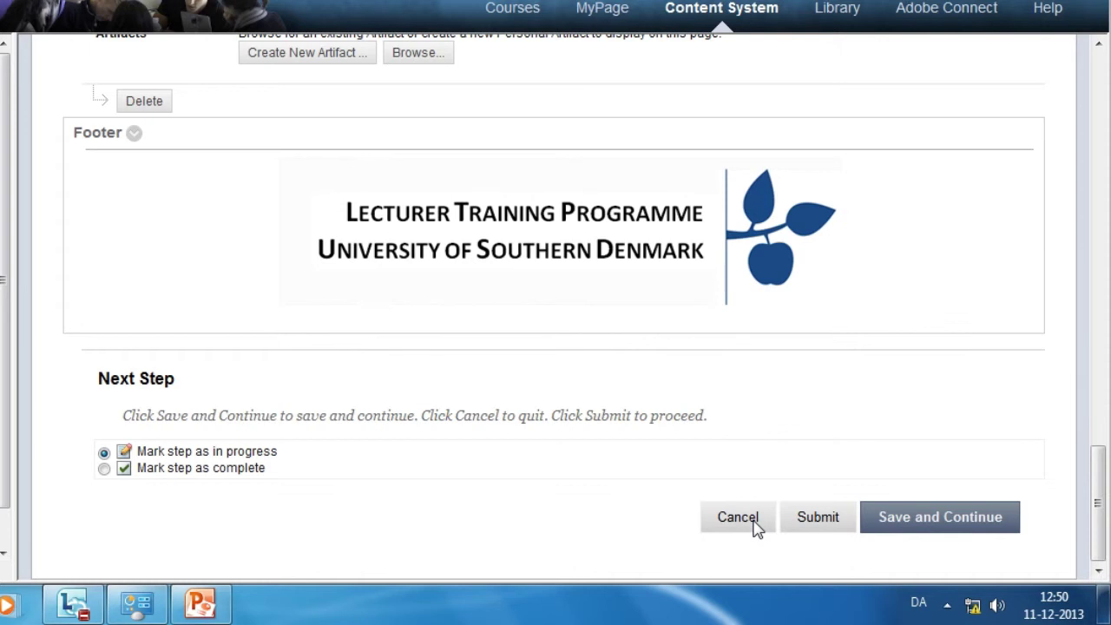
Submit the portfolio build, then reopen Build the Portfolio at the Teaching CV section.
click(812, 521)
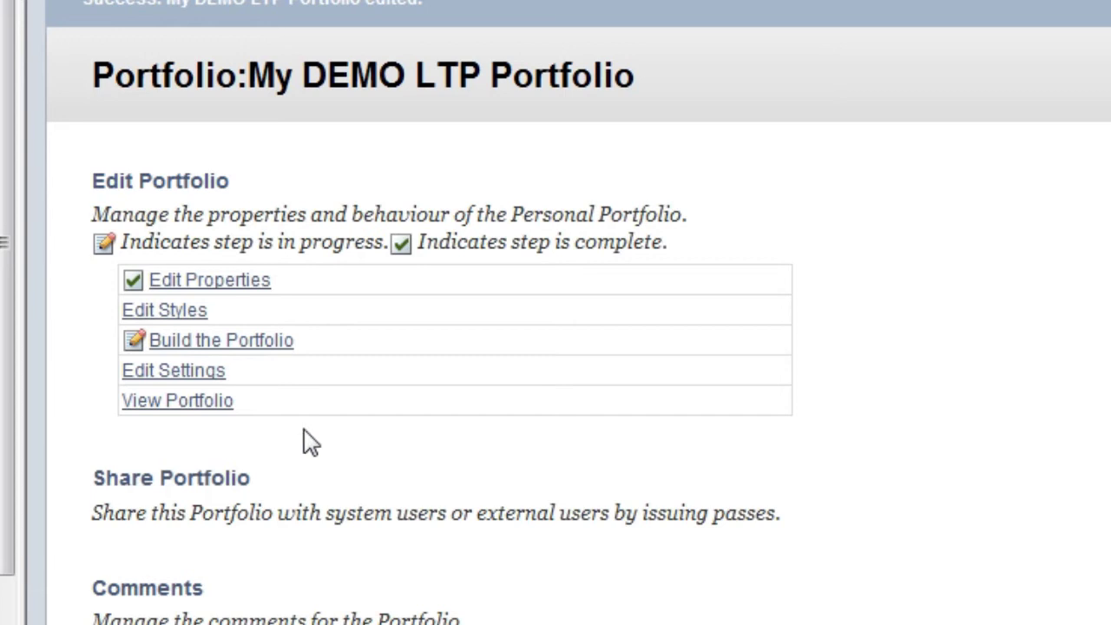
click(268, 347)
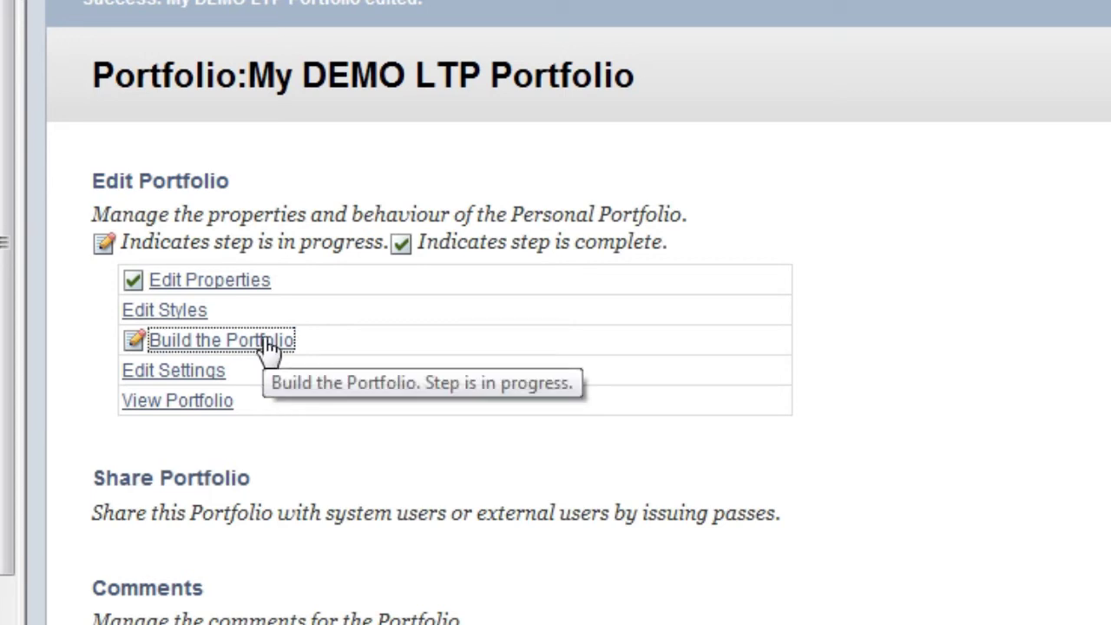
scroll(607, 425, down, 5)
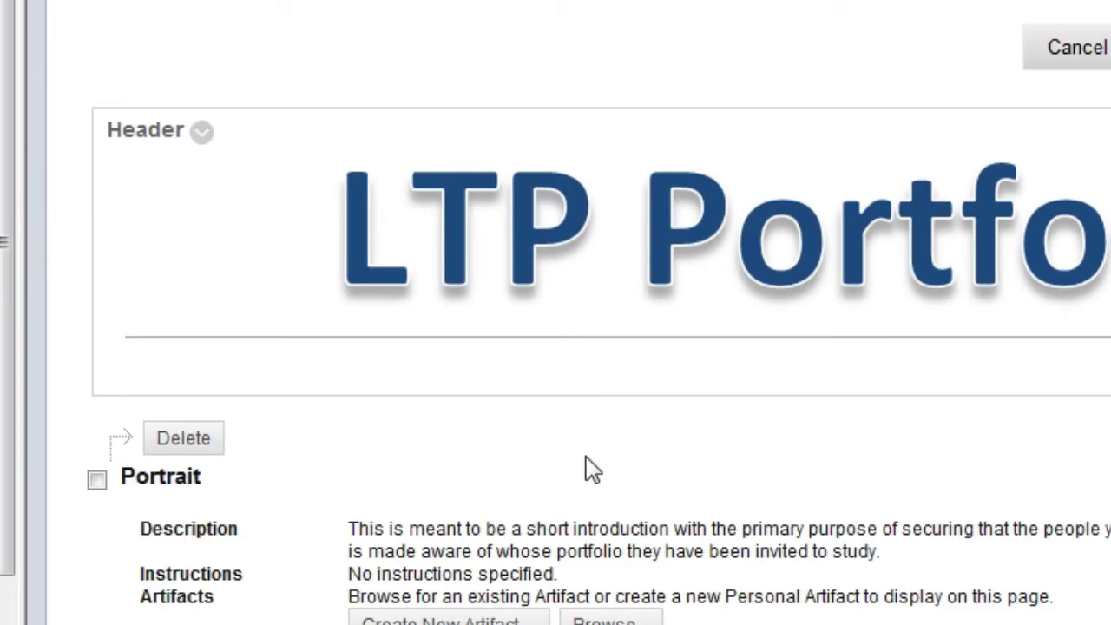
scroll(591, 469, down, 4)
scroll(588, 455, down, 3)
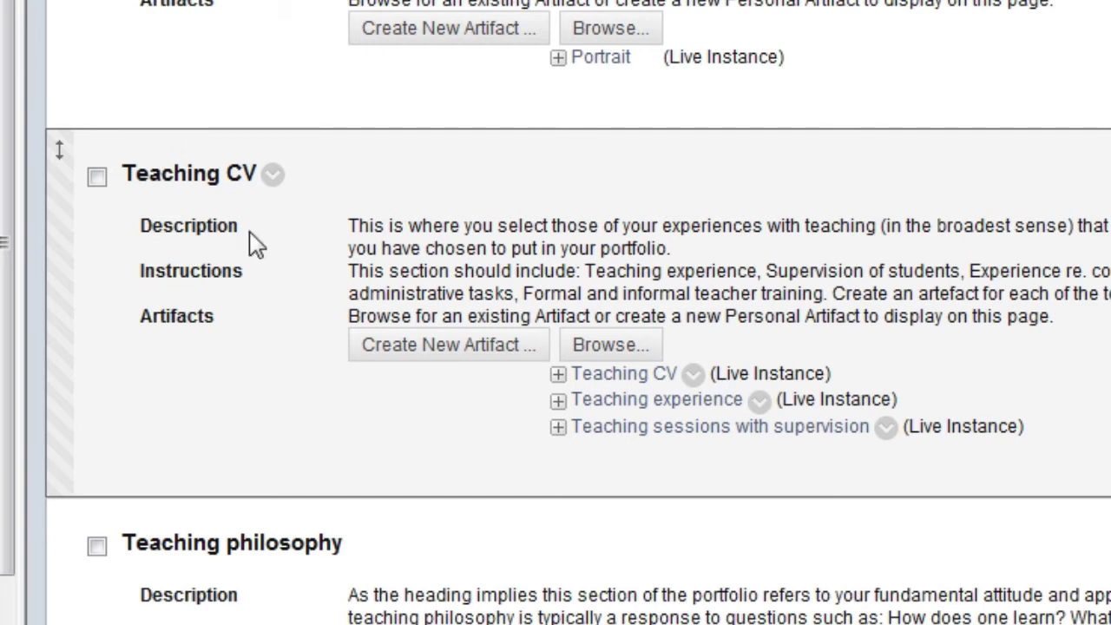
Edit the Teaching CV page and order its artifacts: Teaching CV, Teaching experience, Teaching sessions with supervision.
click(273, 184)
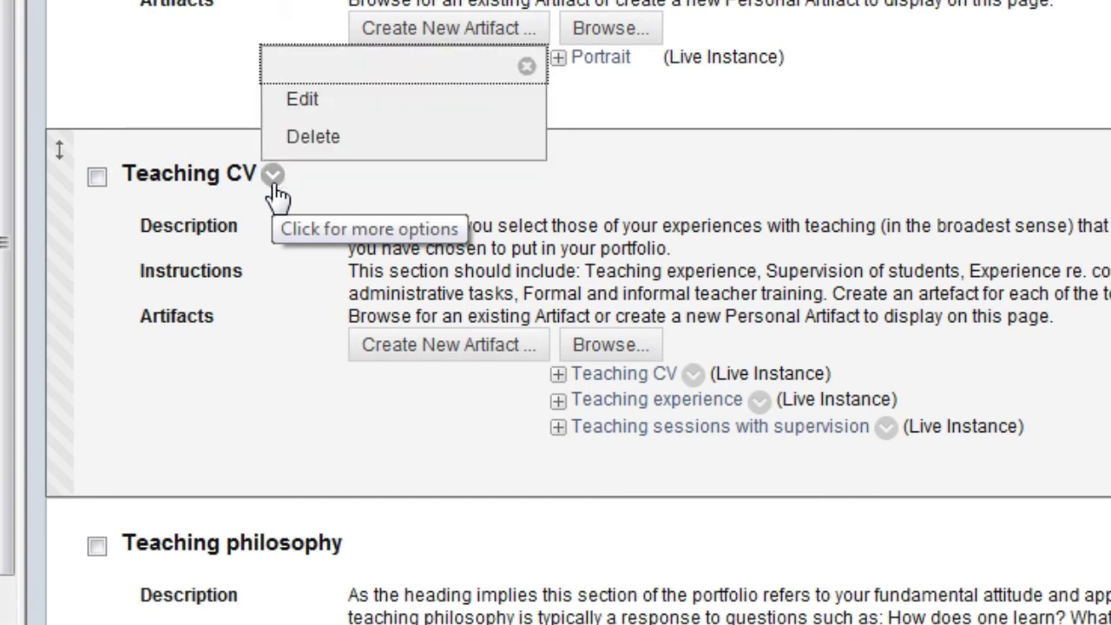
click(308, 120)
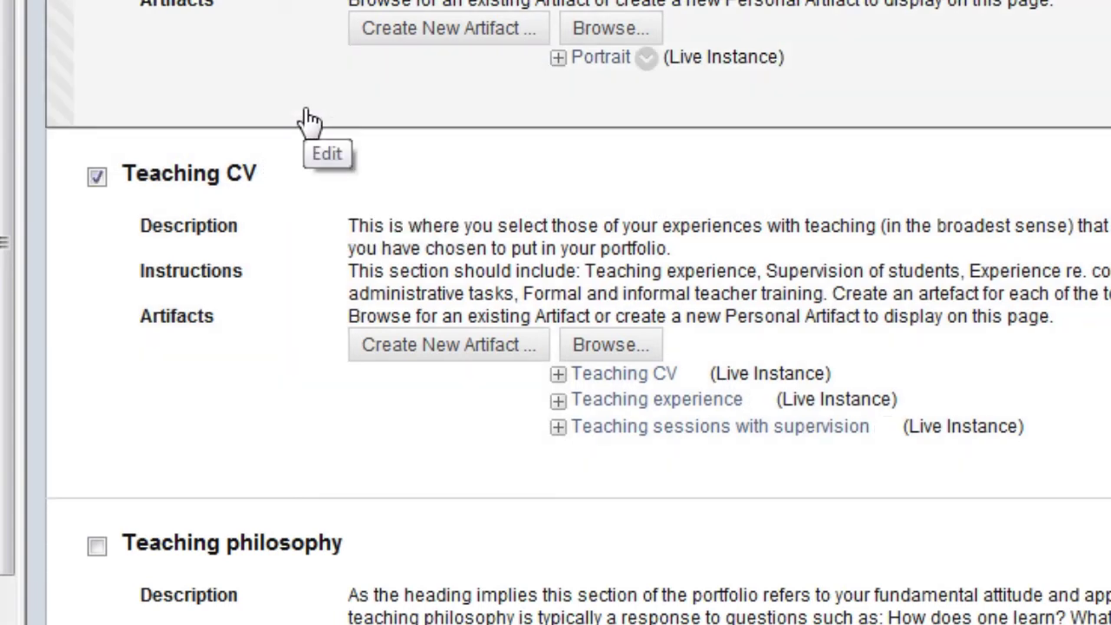
scroll(489, 616, down, 8)
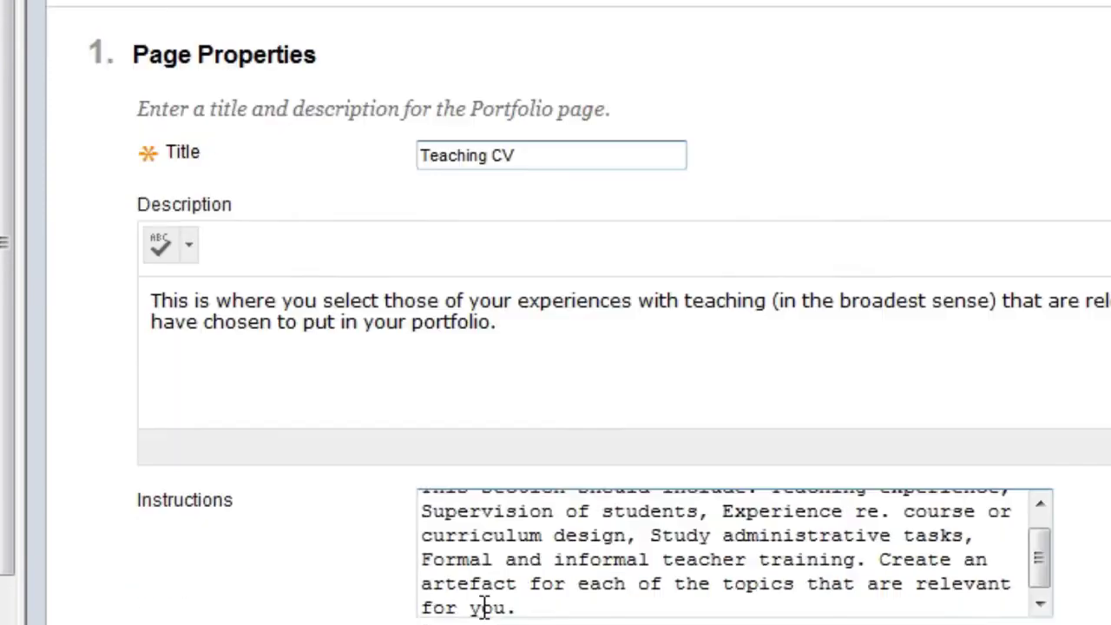
scroll(487, 612, down, 2)
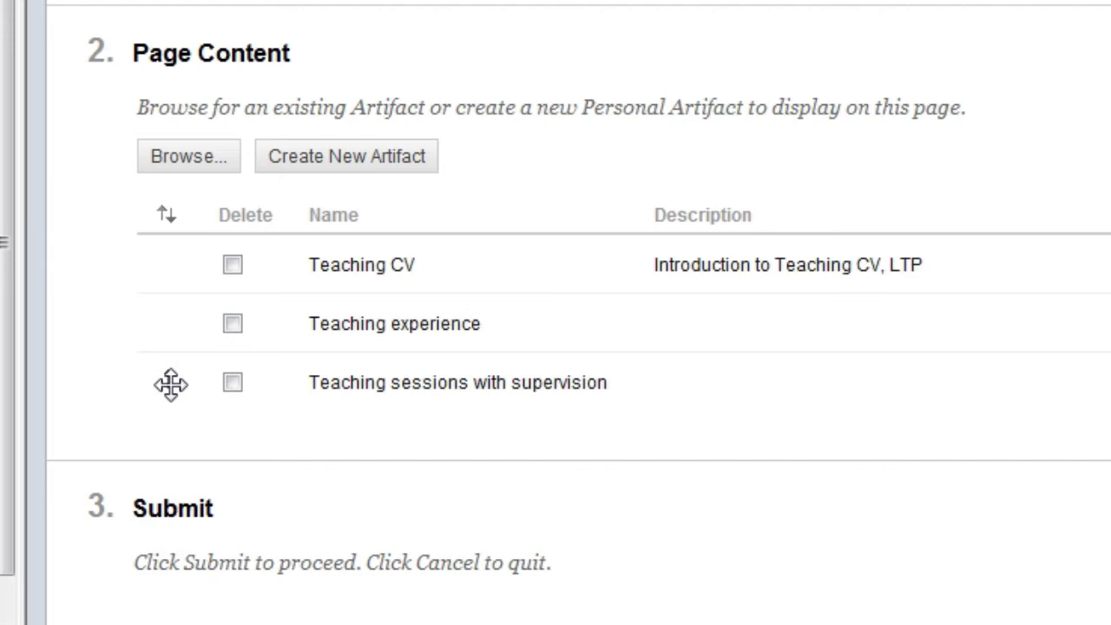
drag(171, 383, 169, 322)
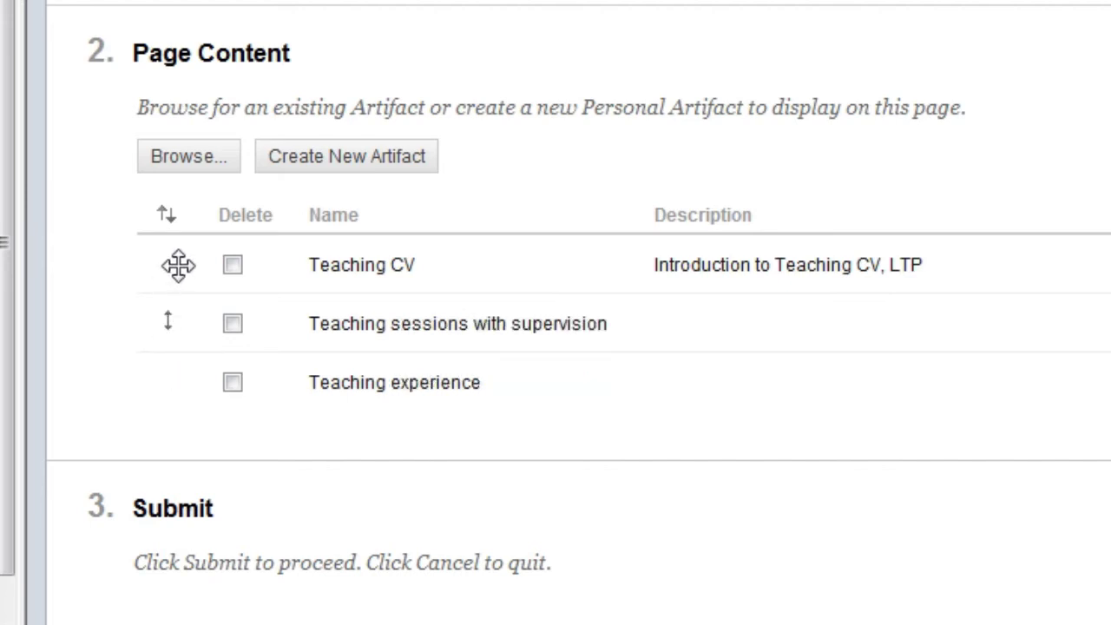
drag(168, 322, 180, 258)
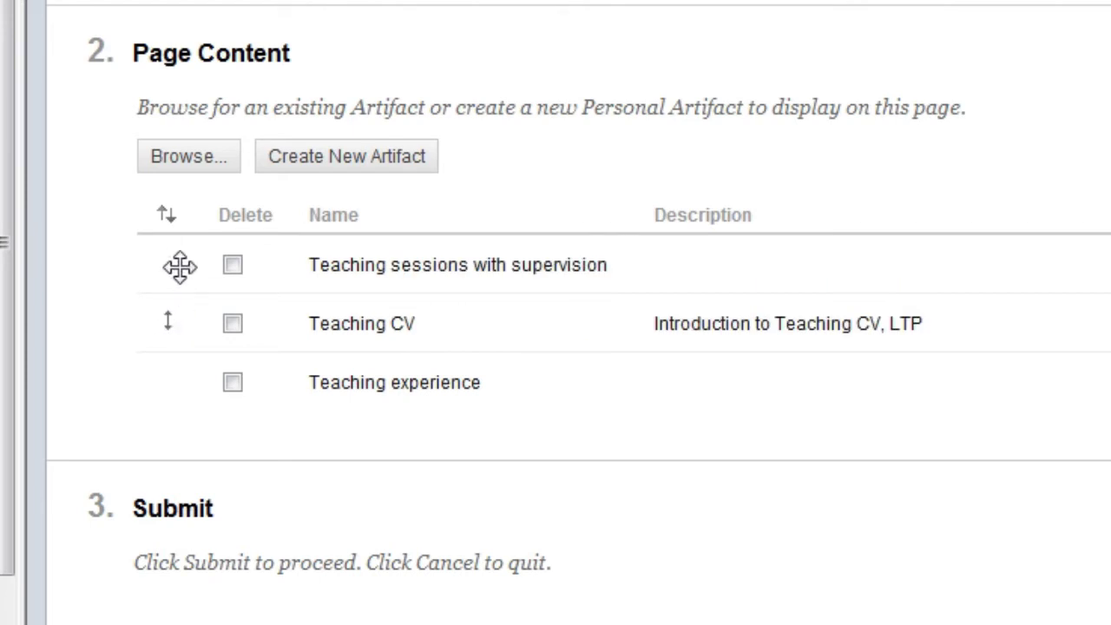
drag(168, 322, 168, 266)
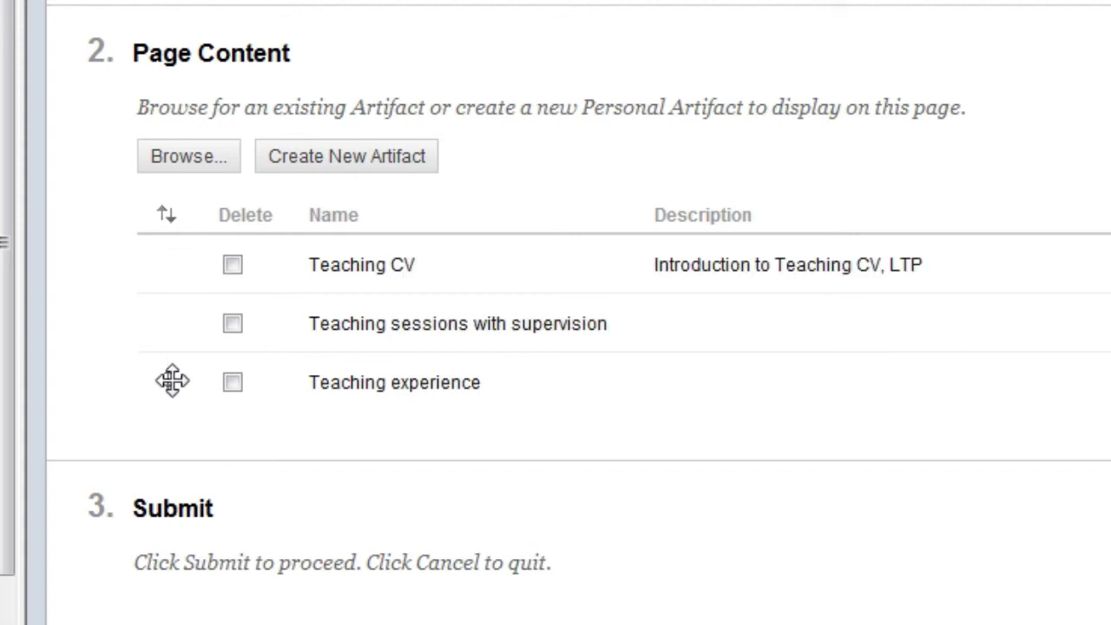
drag(174, 353, 184, 323)
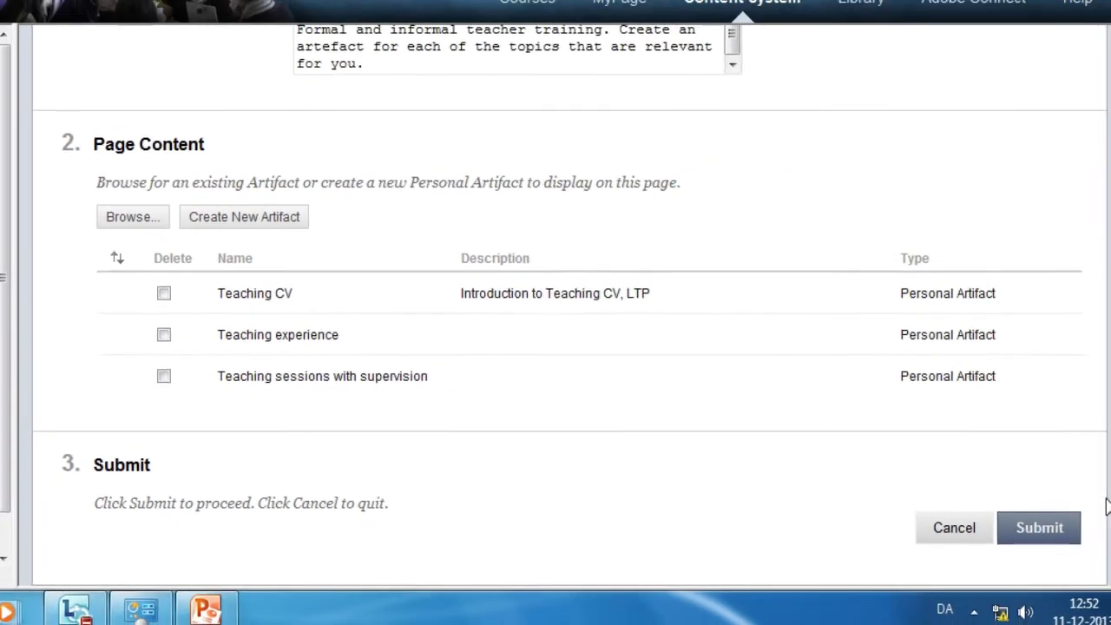
Save the Teaching CV page edits and submit the My DEMO LTP Portfolio build.
click(1011, 523)
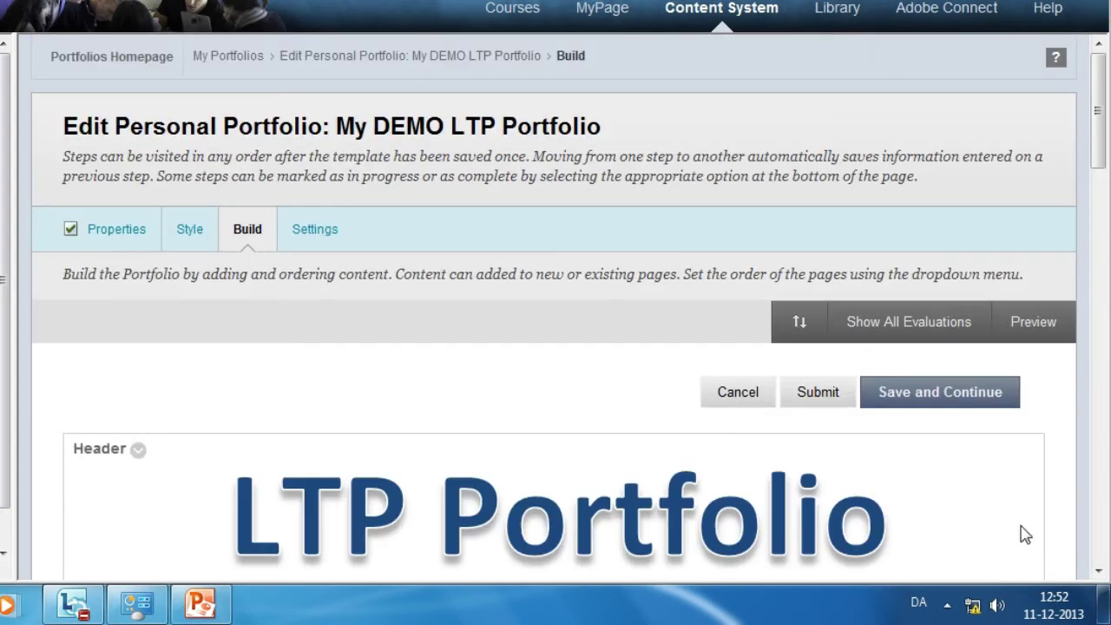
scroll(413, 417, down, 5)
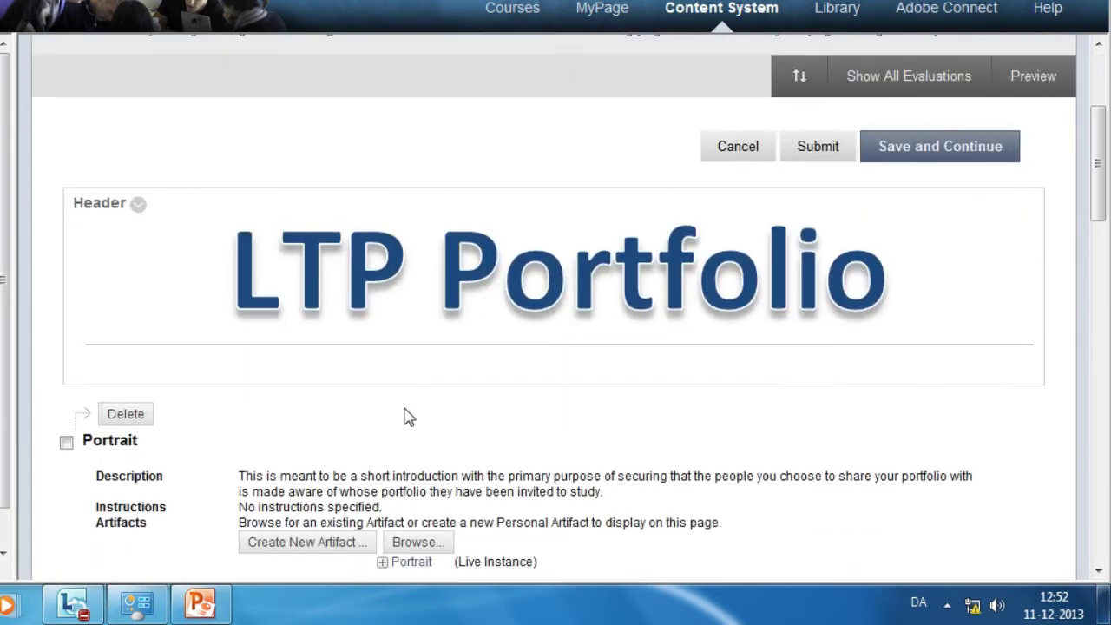
scroll(409, 417, down, 3)
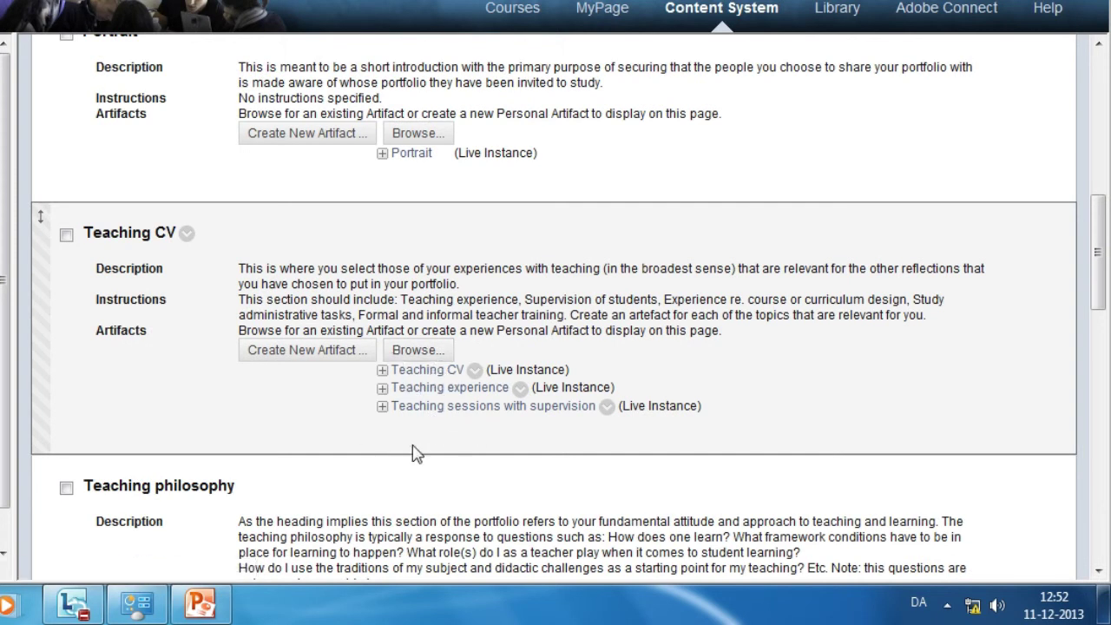
scroll(412, 452, down, 10)
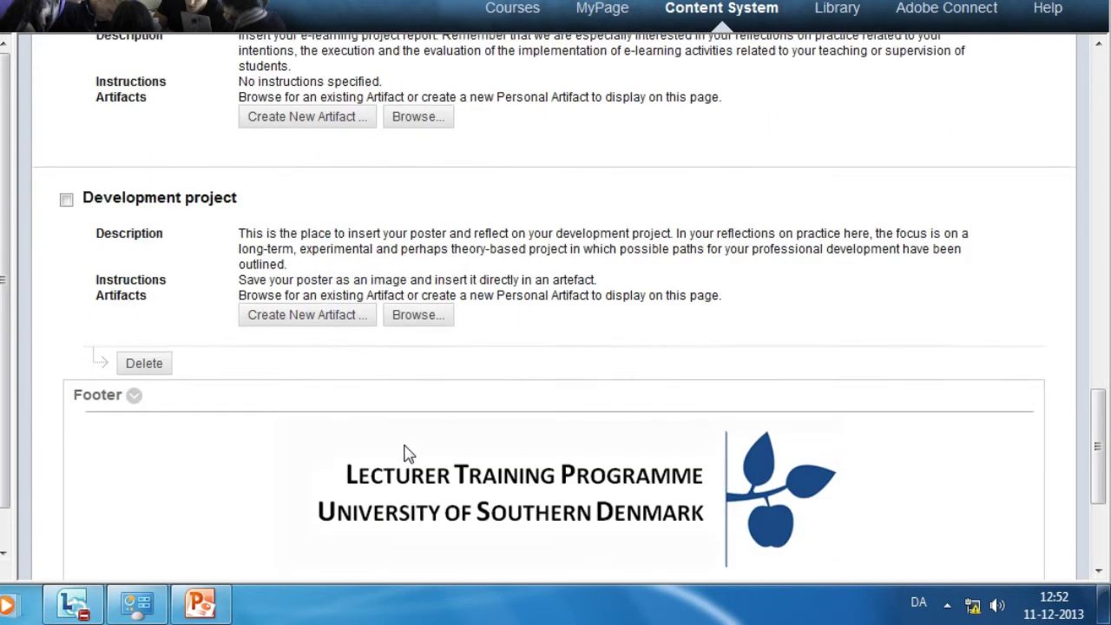
scroll(403, 451, down, 3)
click(806, 521)
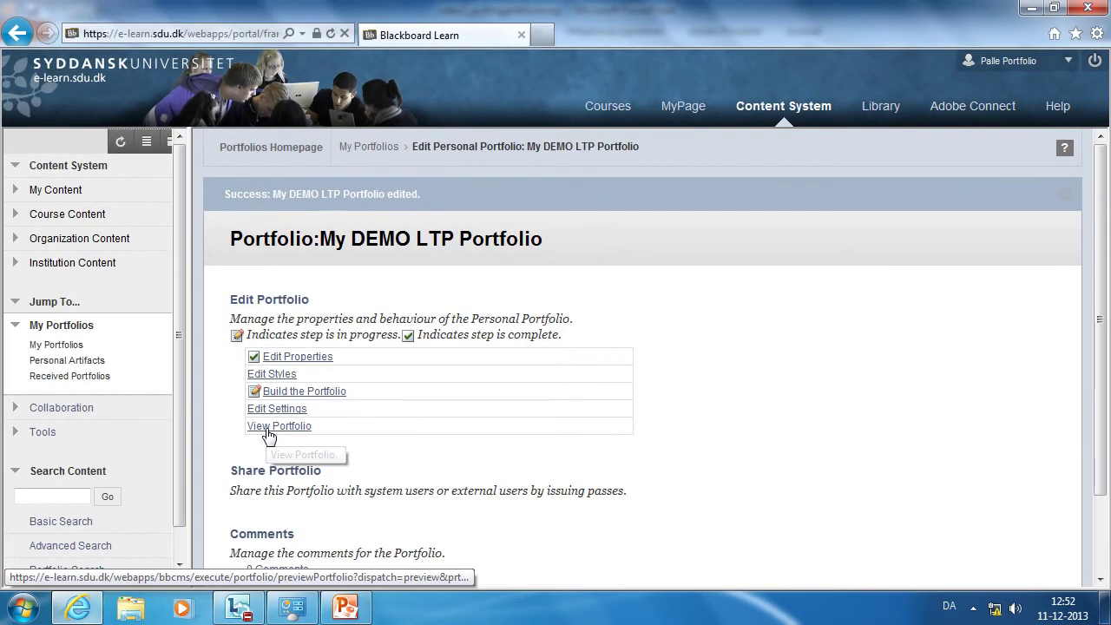
View My DEMO LTP Portfolio and scroll through its Teaching CV page.
click(269, 427)
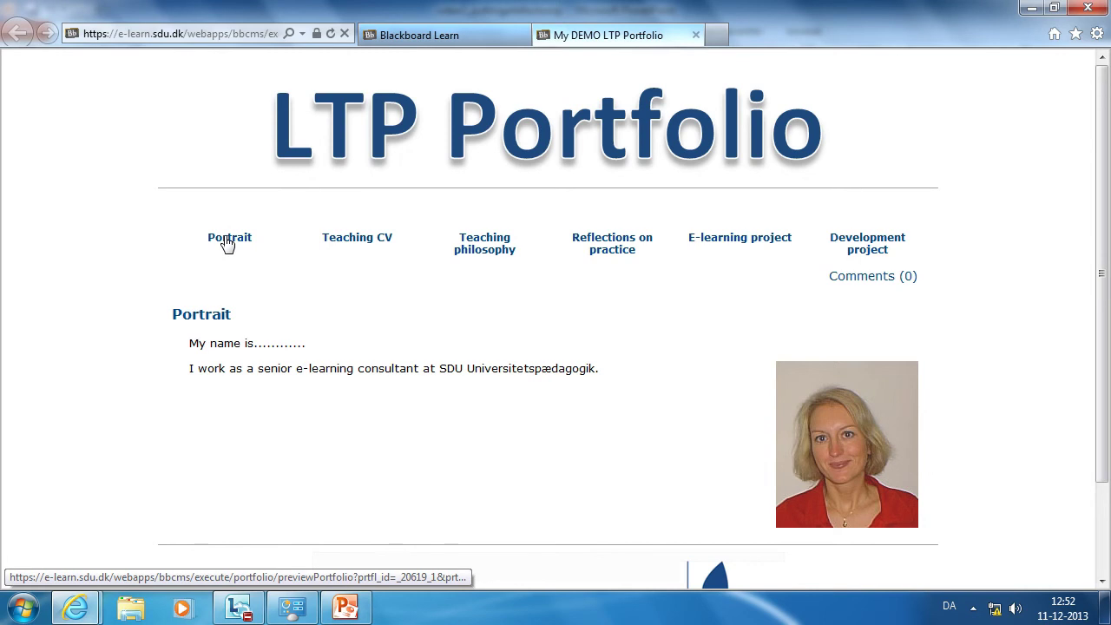
click(344, 244)
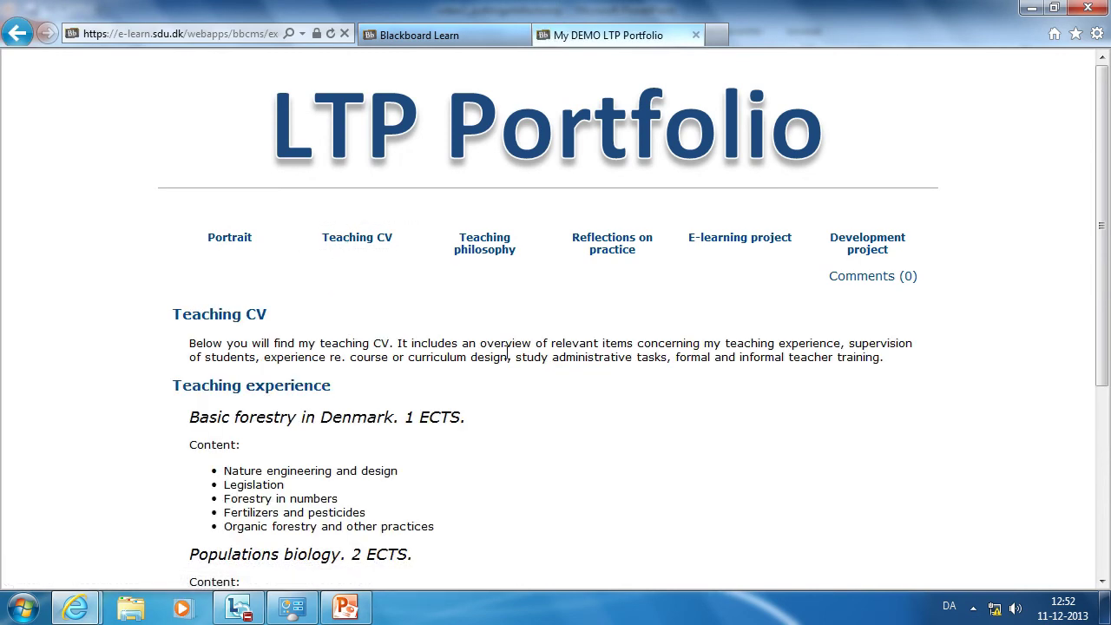
scroll(501, 341, down, 1)
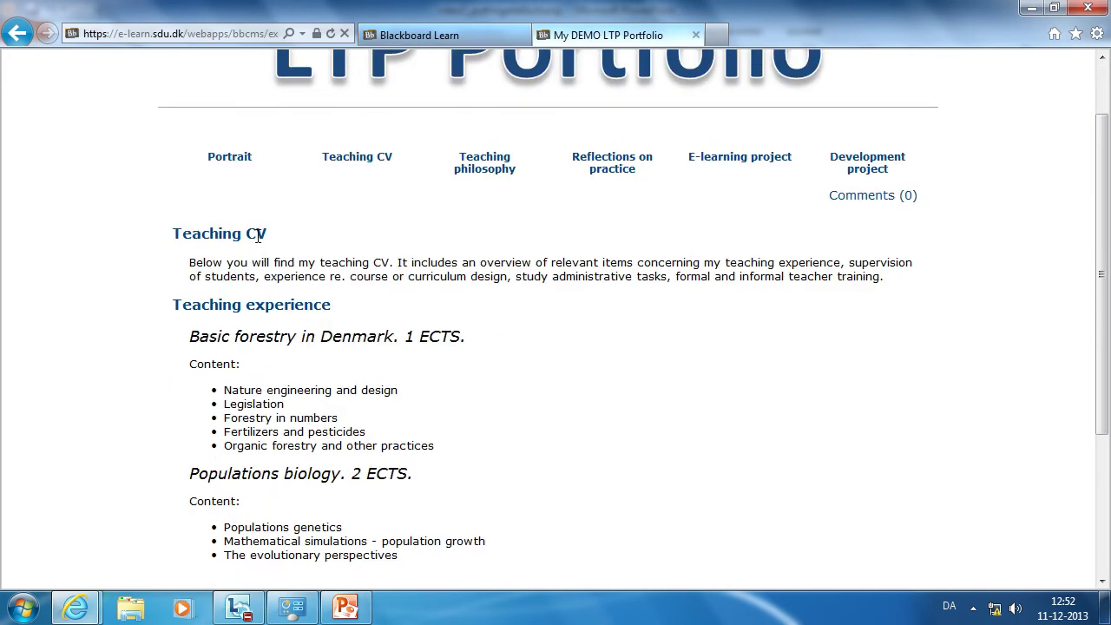
scroll(585, 463, down, 3)
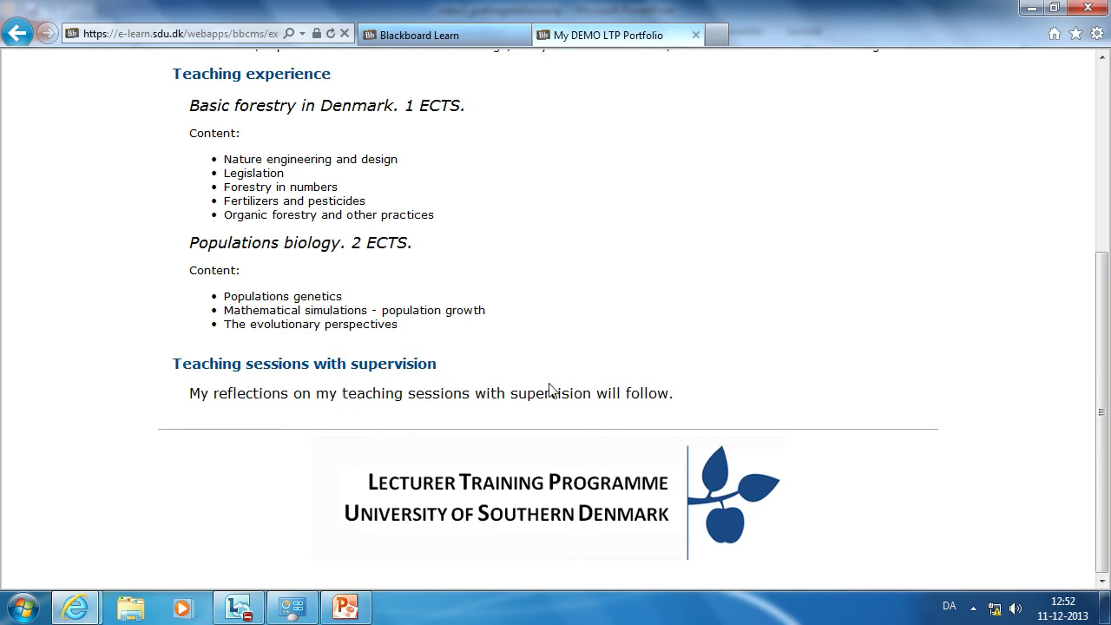
scroll(594, 386, up, 4)
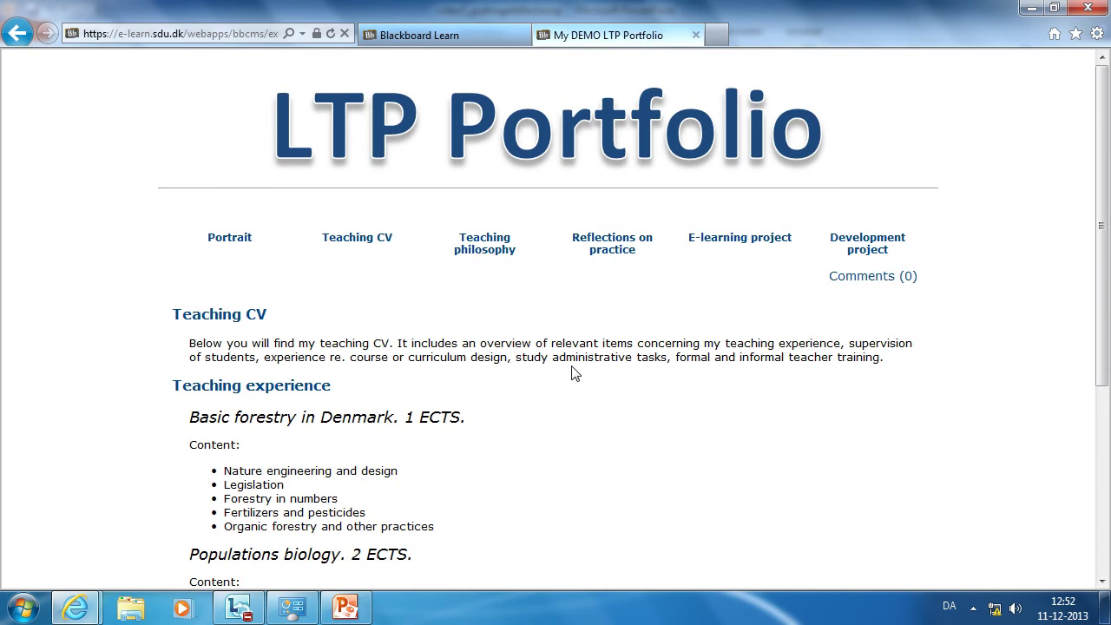